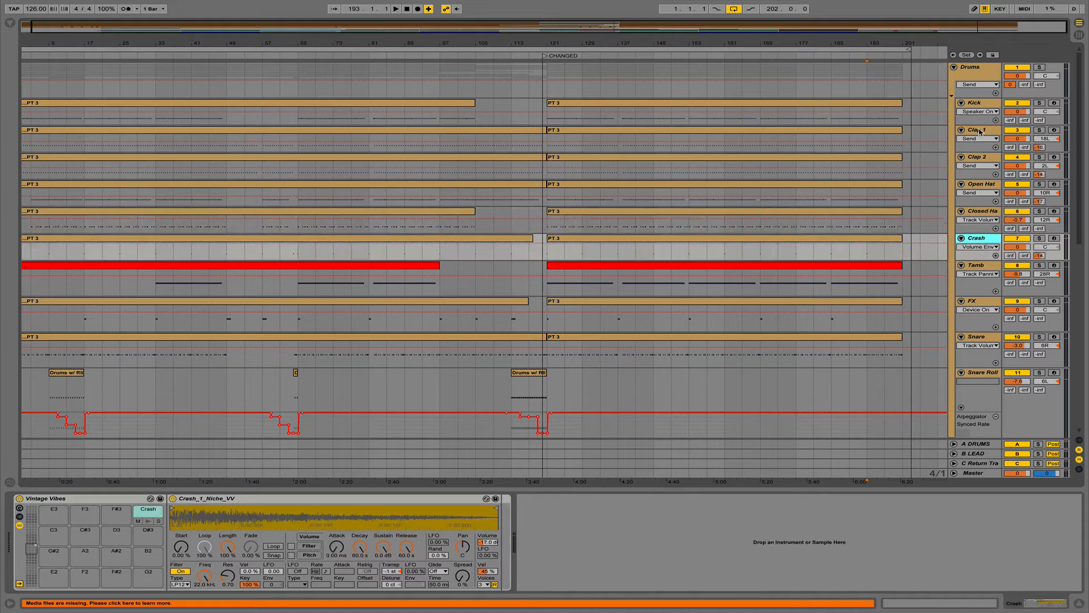
- Step through the drum tracks, then fold the Drums group to hide its individual tracks
key(Up)
key(Up)
key(Up)
key(Up)
key(Up)
key(Up)
key(Up)
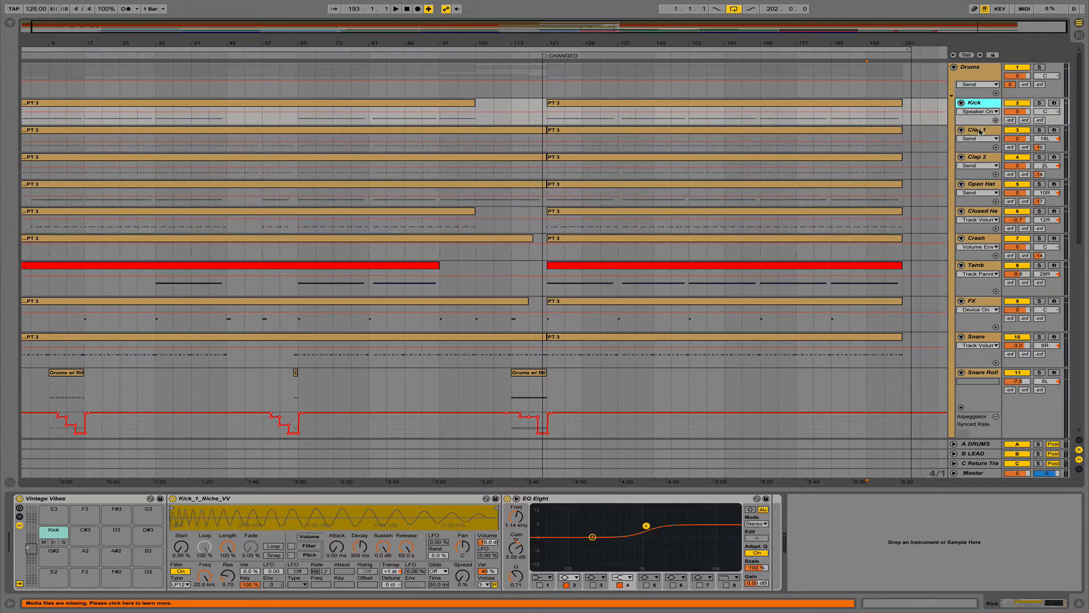
click(954, 67)
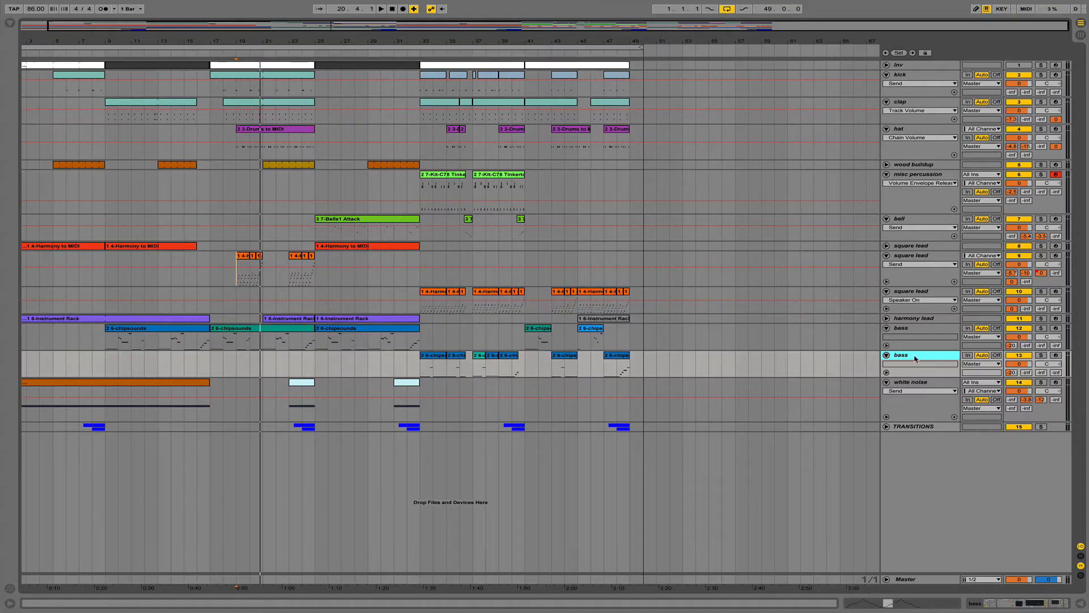
- Rename track 13 to 'wobble bass' and track 10 to 'square lead 2'
key(ctrl+r)
text(w)
key(Return)
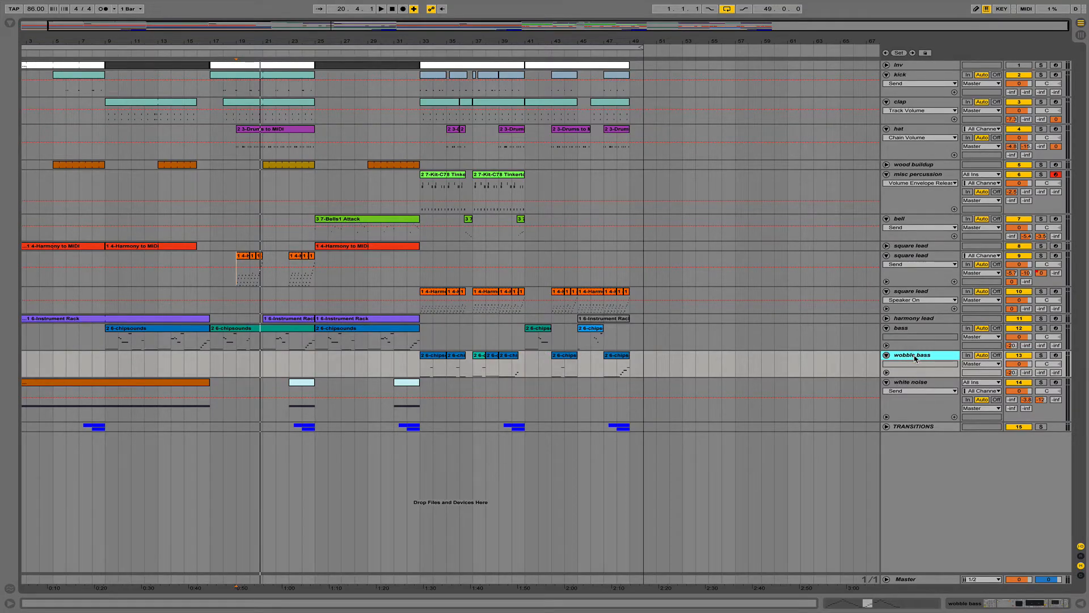
click(923, 294)
key(ctrl+r)
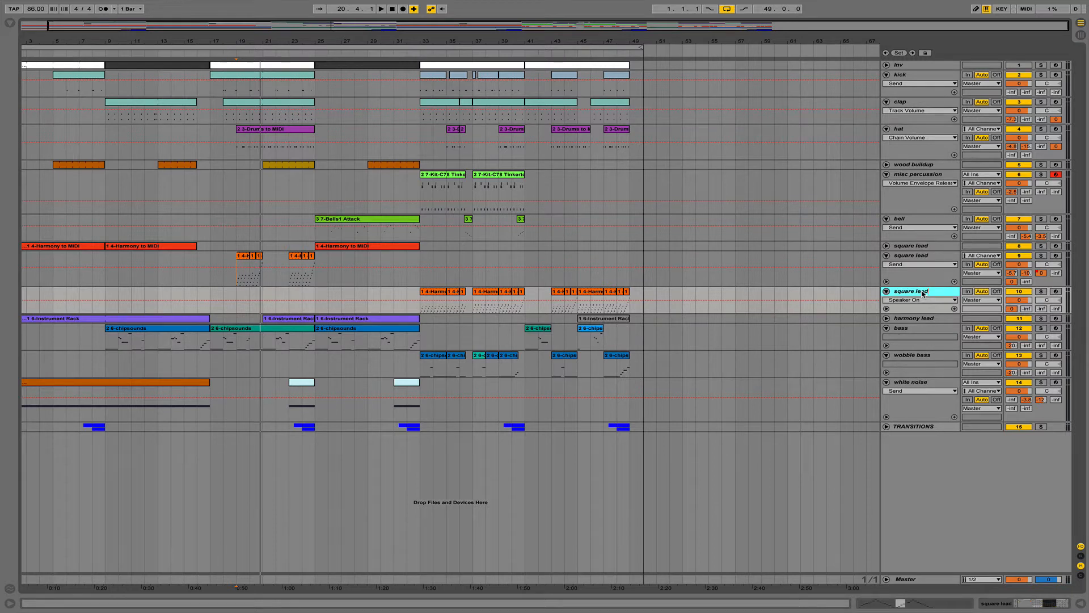
key(Return)
- Rename square lead track 8 to 'arp lead'
click(935, 260)
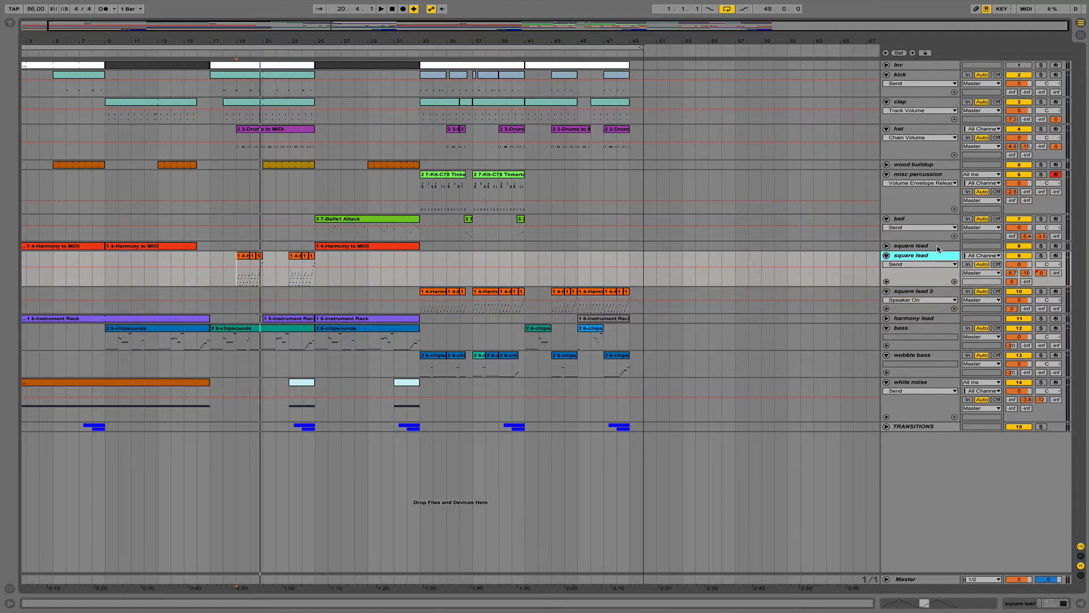
click(937, 248)
key(ctrl+r)
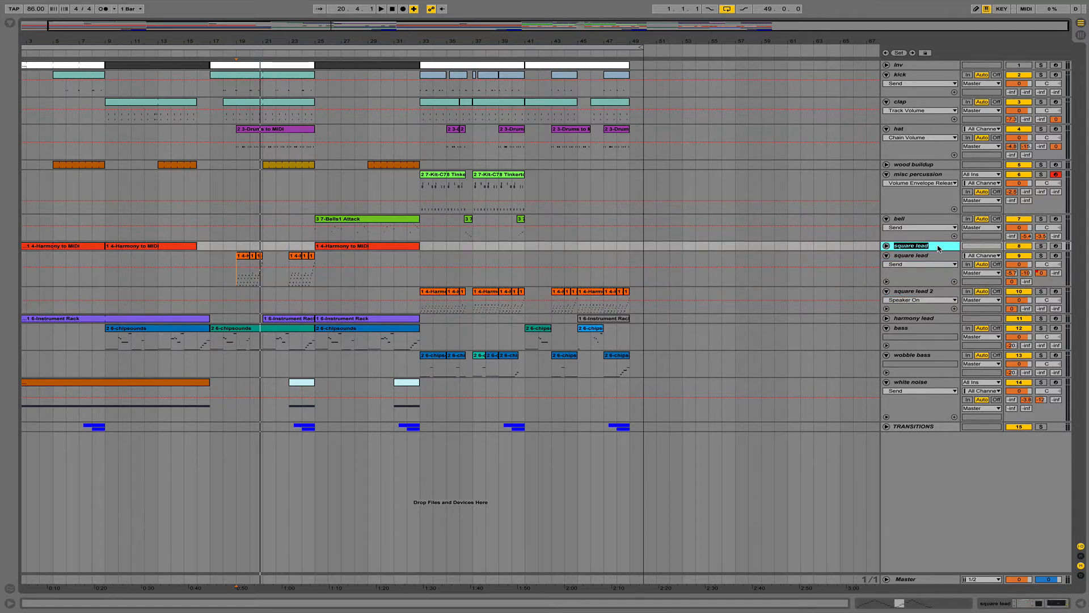
text(a)
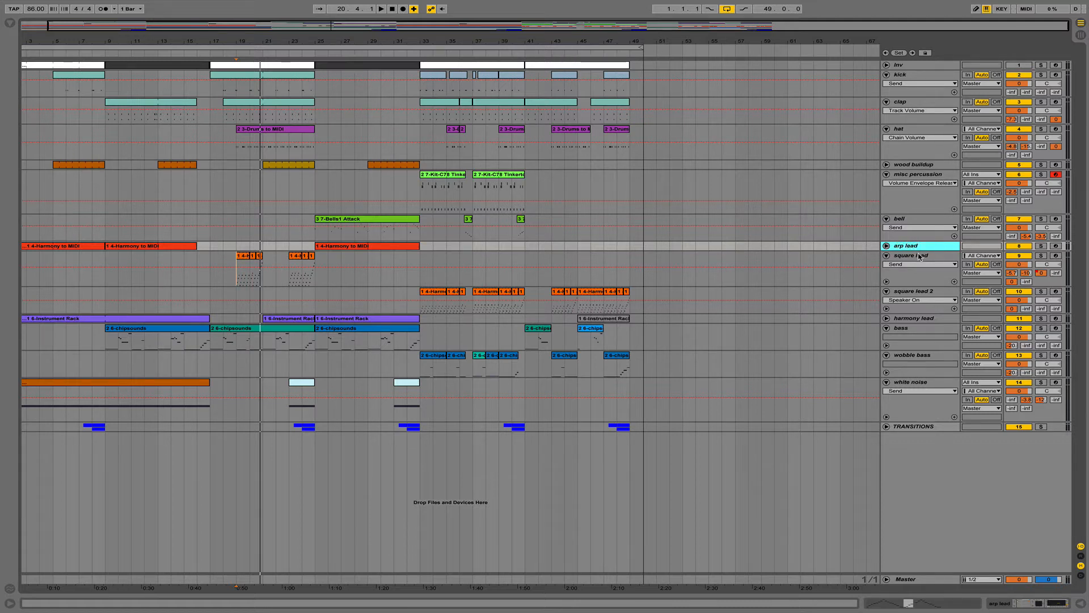
- Select the misc percussion, wood buildup, hat, clap and kick tracks in turn
click(920, 176)
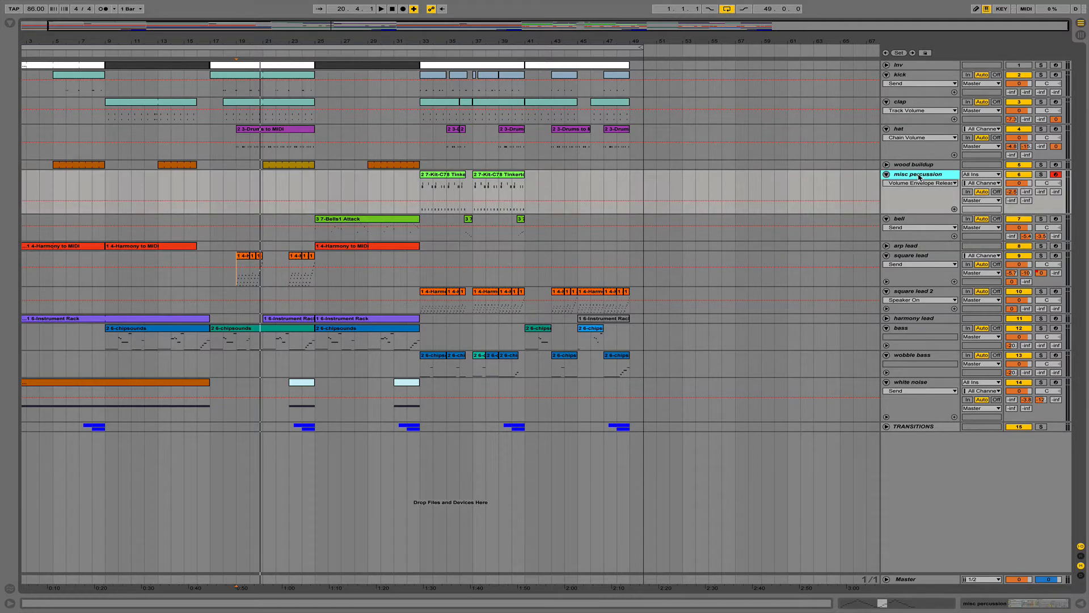
click(926, 166)
click(930, 135)
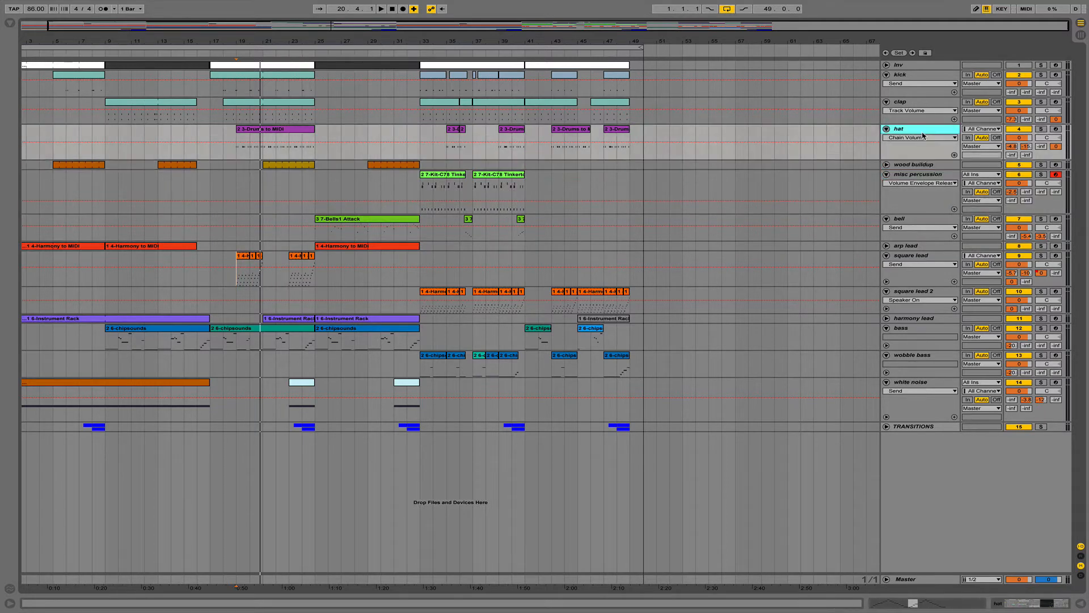
click(921, 106)
click(920, 76)
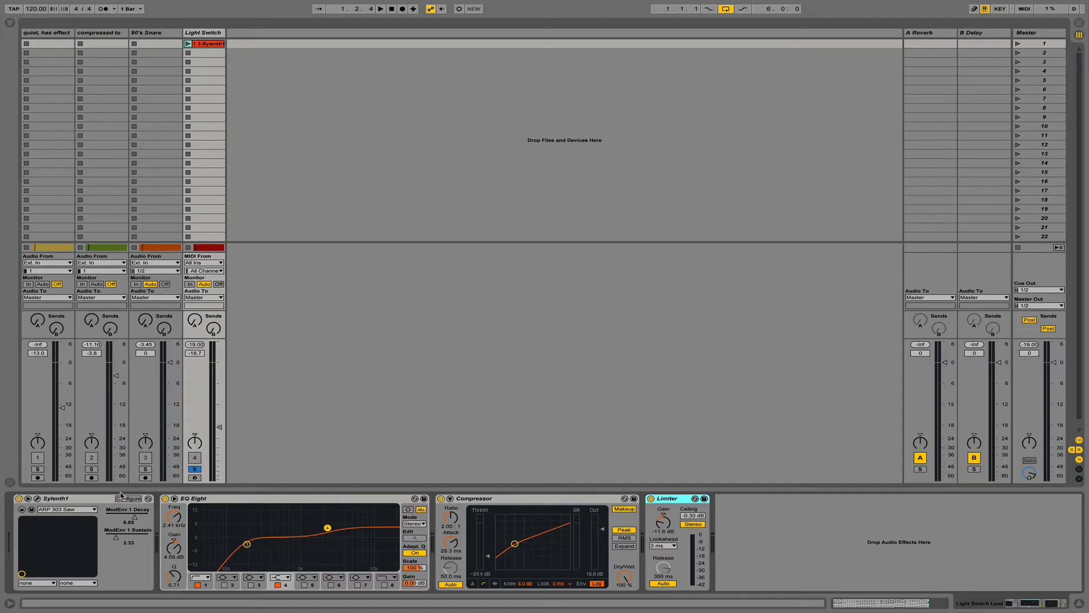
- Inspect the Sylenth1, EQ Eight, Compressor and Limiter devices, then the Master track's chain
click(95, 502)
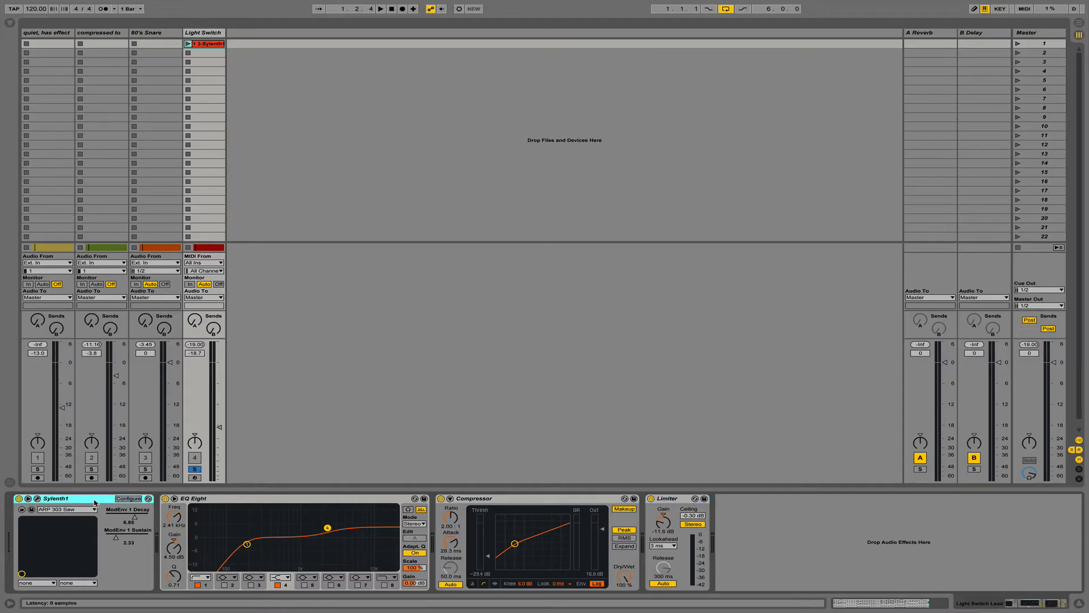
click(190, 502)
click(468, 501)
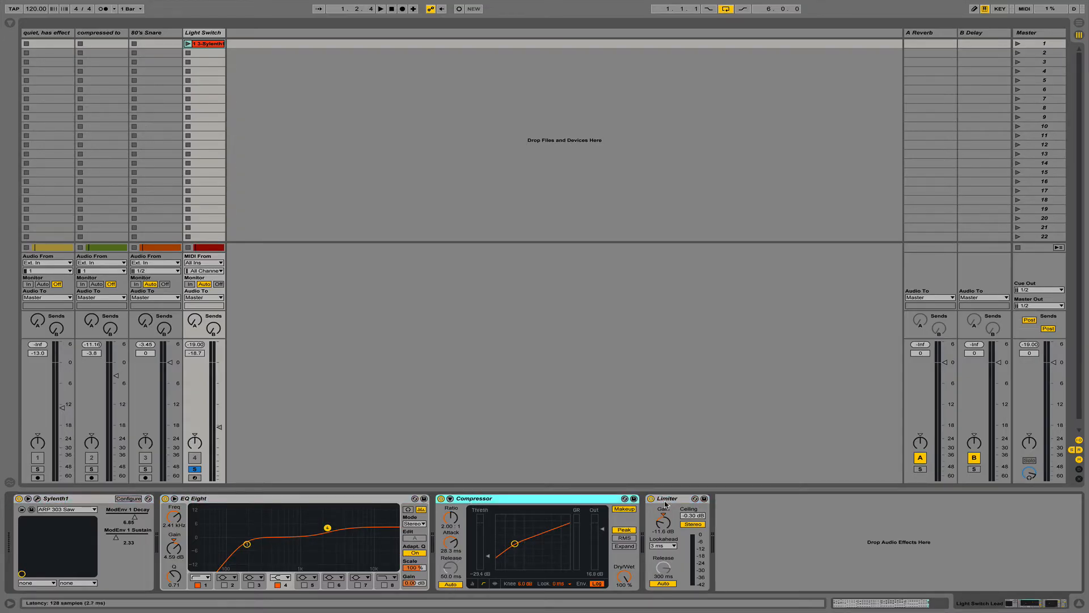
click(665, 501)
click(1043, 33)
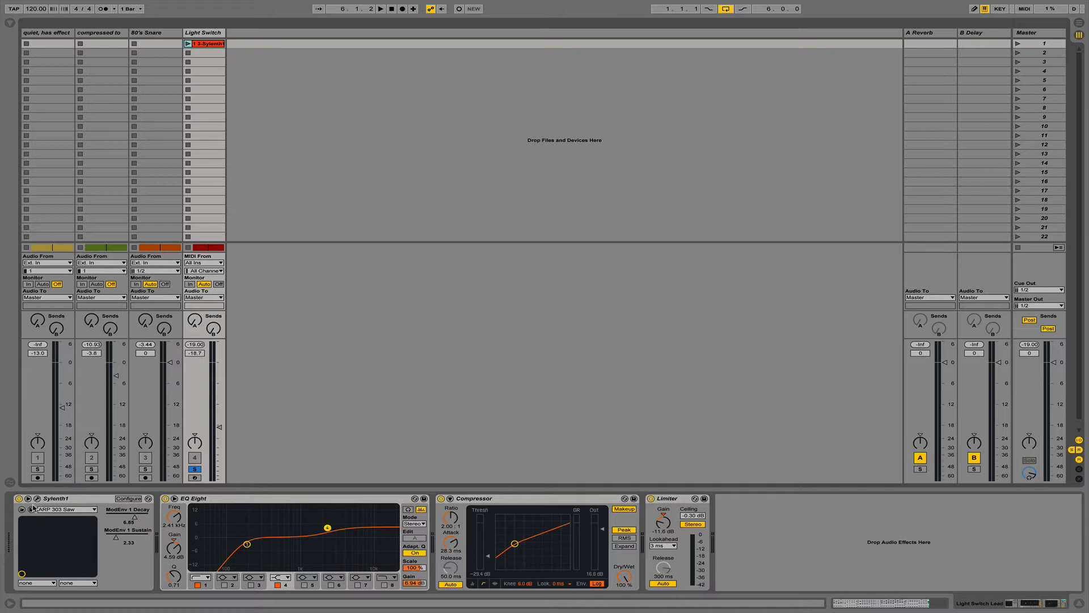
- Raise Sylenth1's Main Volume in its editor while the song plays
click(37, 499)
key(space)
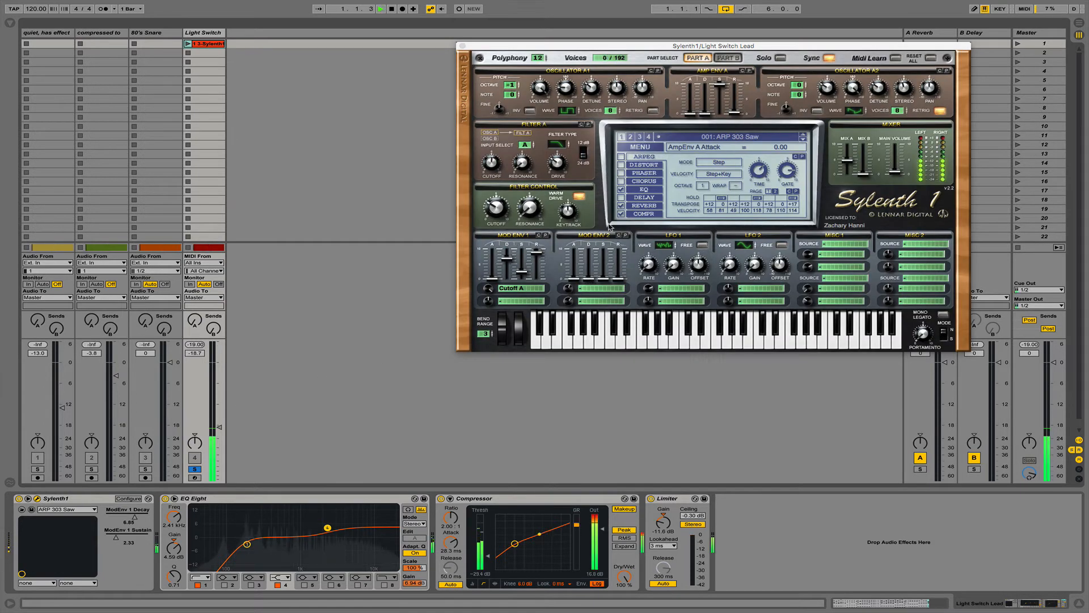
drag(897, 173, 899, 149)
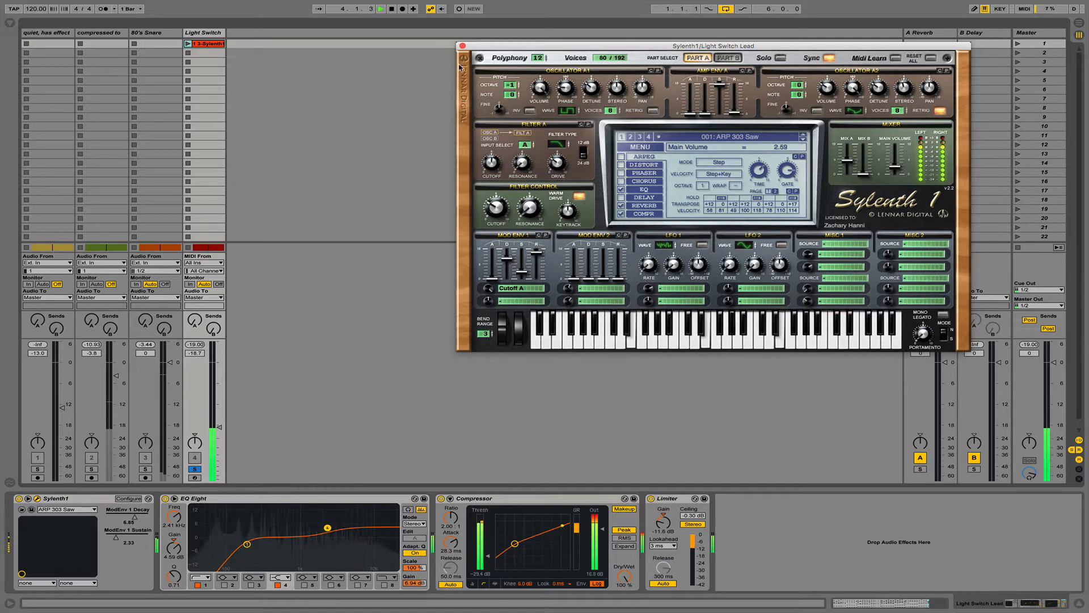
click(462, 46)
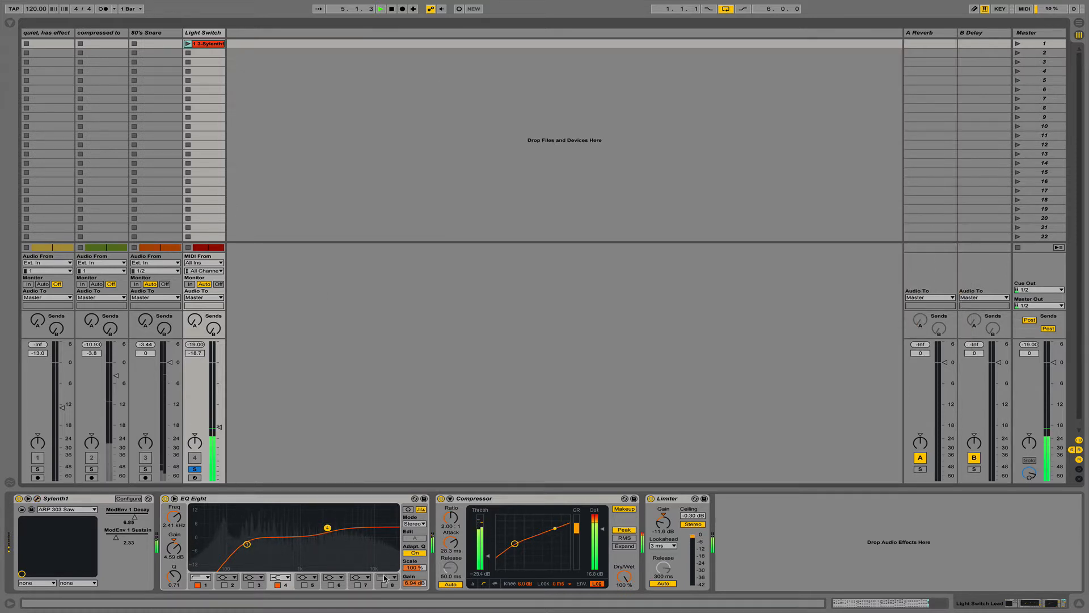
- Reset the EQ Eight and Compressor output gains to 0 dB
click(410, 584)
key(Delete)
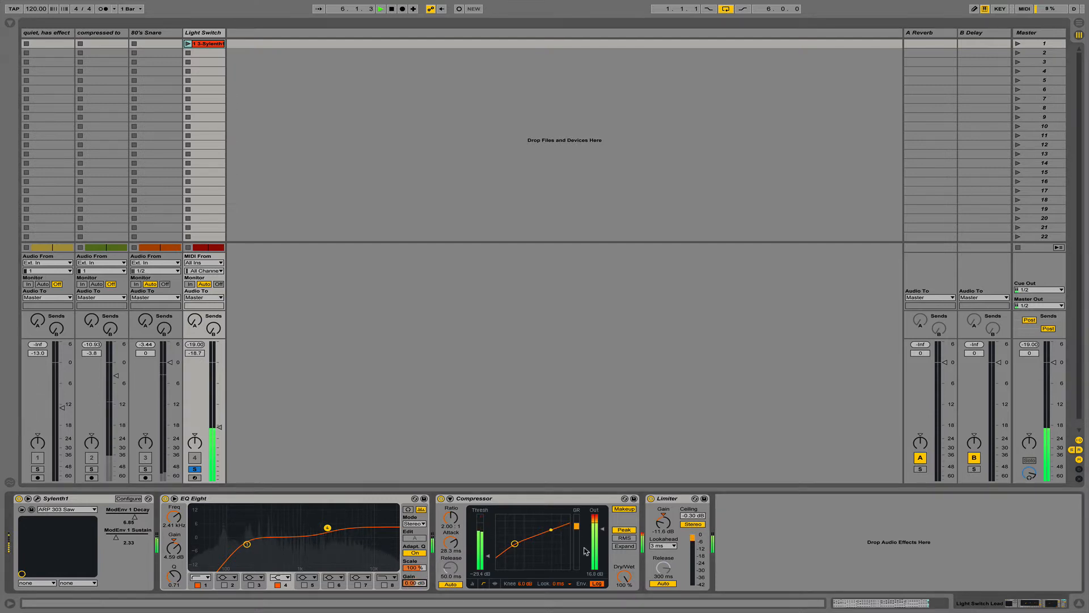
click(594, 573)
key(Delete)
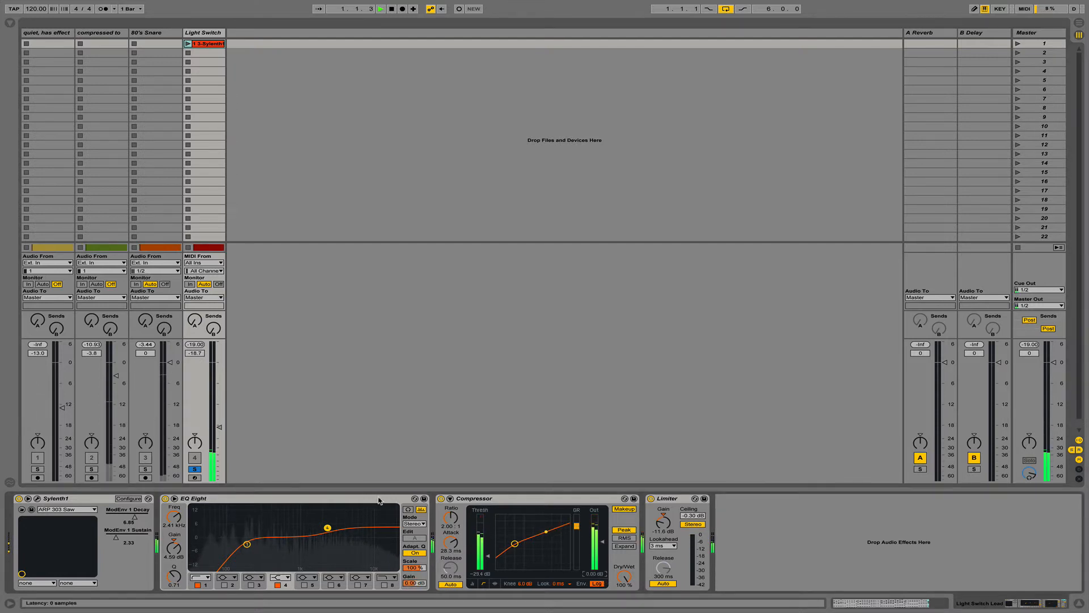
- Delete EQ Eight, Compressor and Limiter, then adjust the Light Switch track's volume
click(307, 502)
key(Delete)
key(Delete)
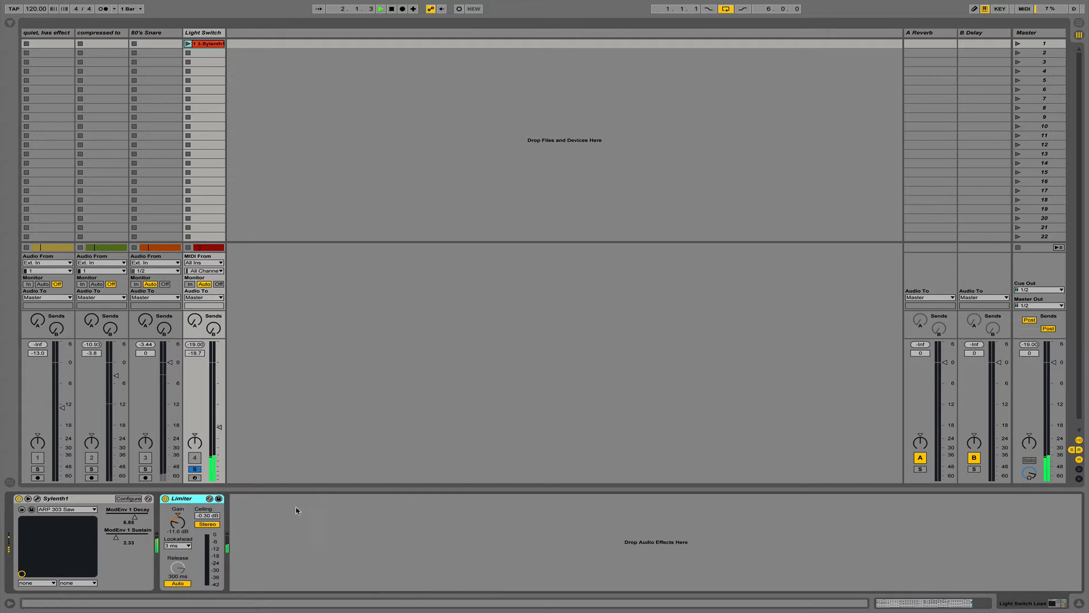
click(177, 517)
key(Delete)
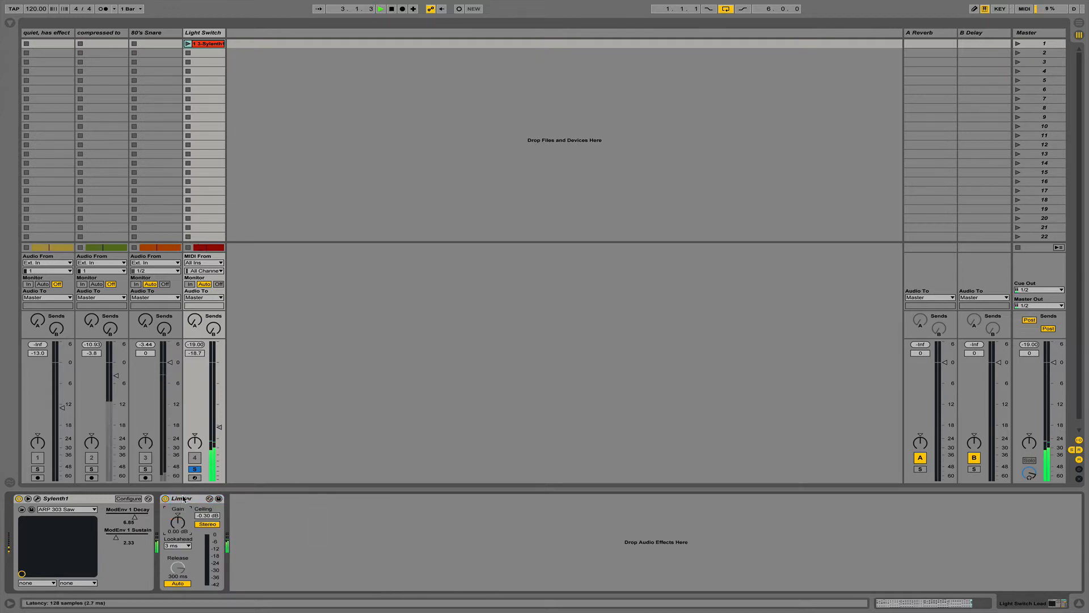
click(183, 499)
key(Delete)
drag(219, 426, 219, 363)
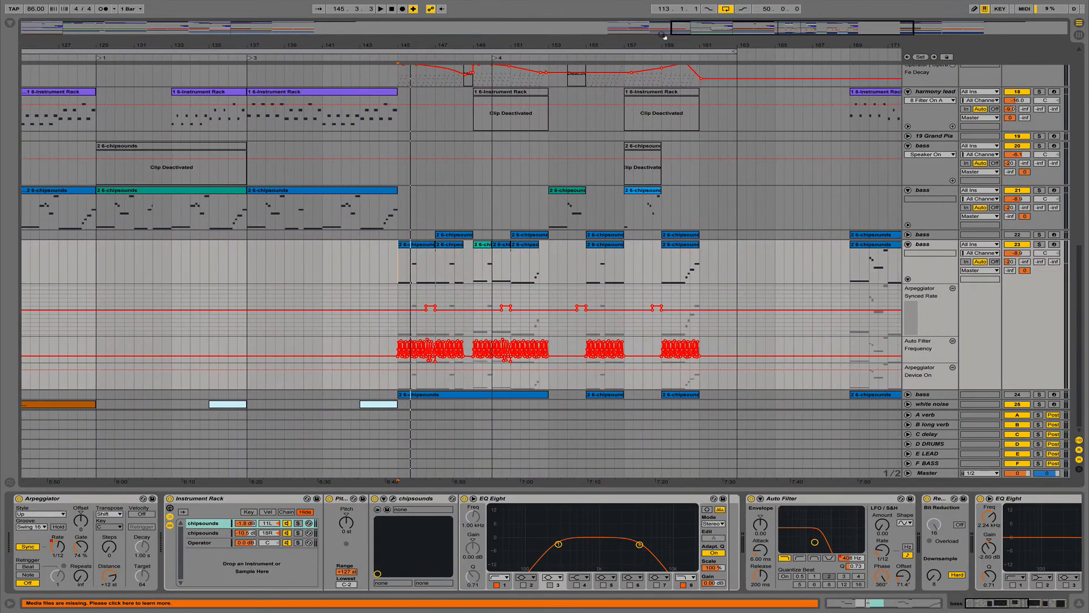
- Delete the bass chain's second EQ Eight, SausageFattener and Compressor during playback, then stop
key(space)
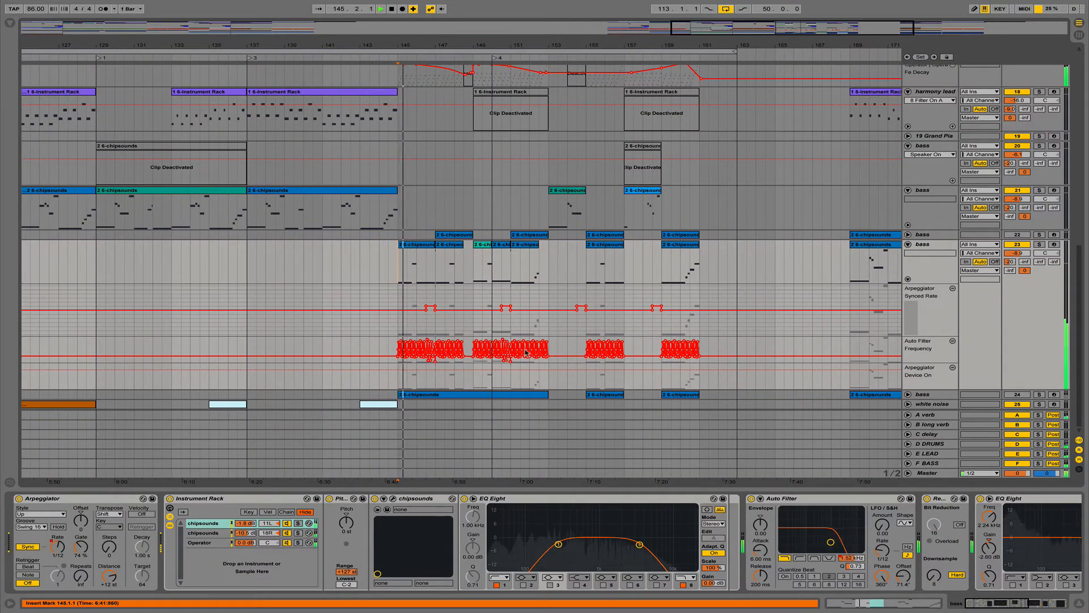
scroll(791, 518, right, 10)
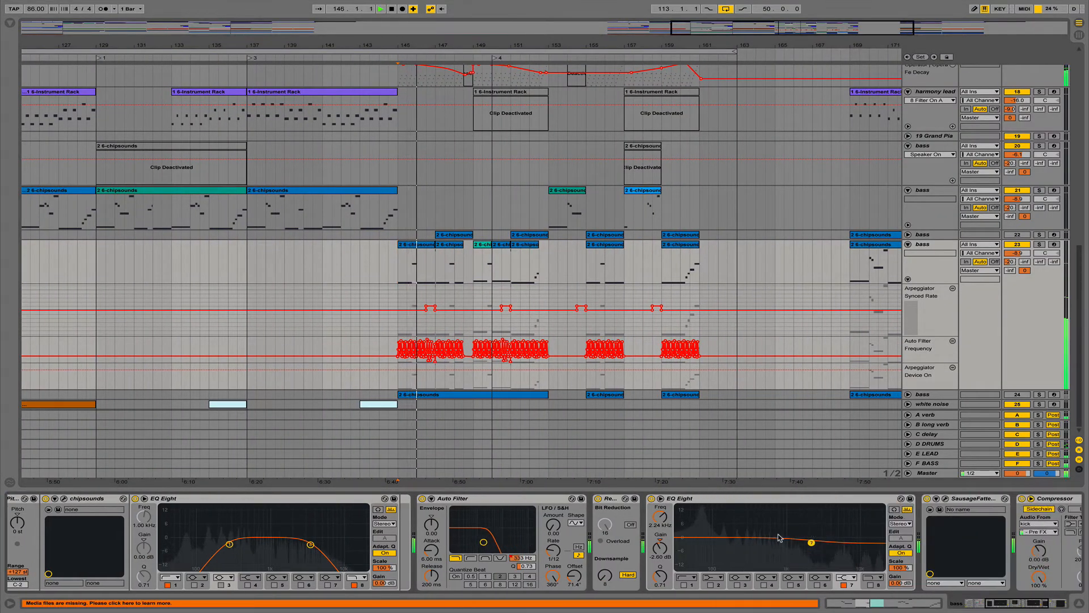
scroll(780, 538, right, 3)
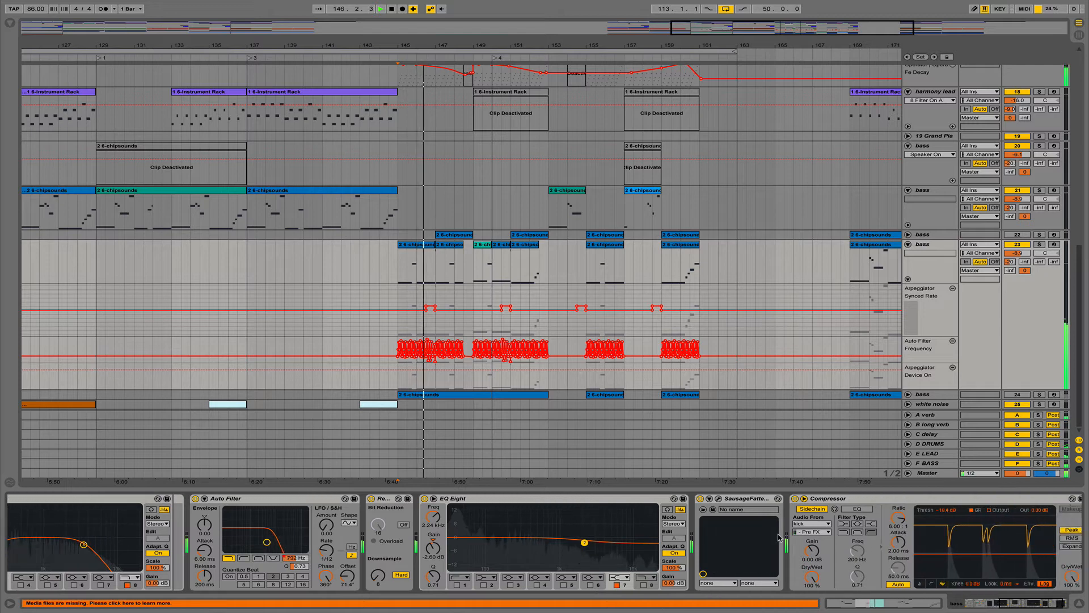
click(586, 498)
key(Delete)
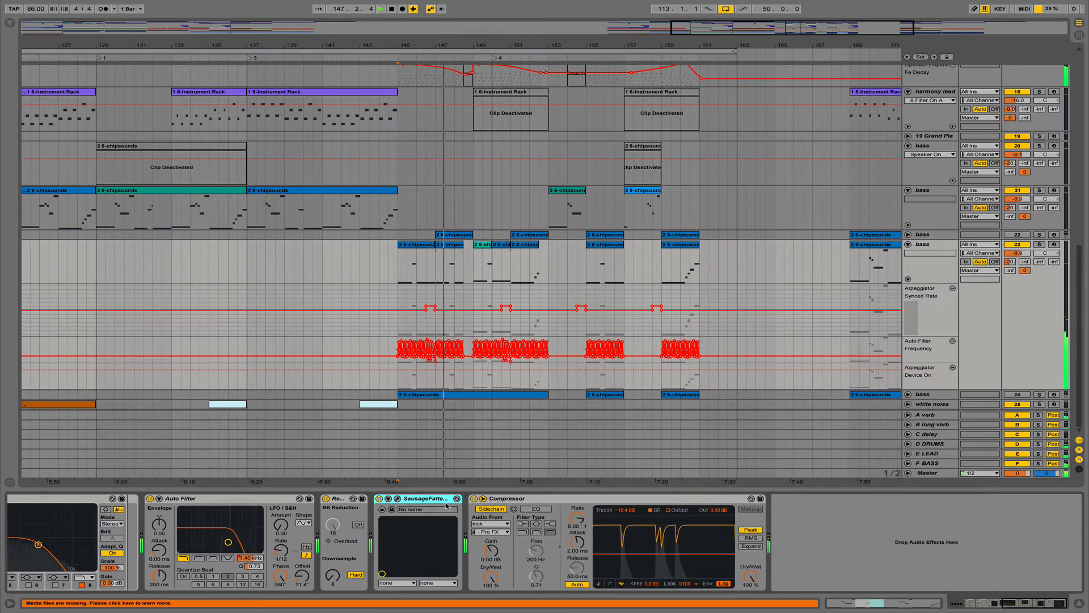
key(Delete)
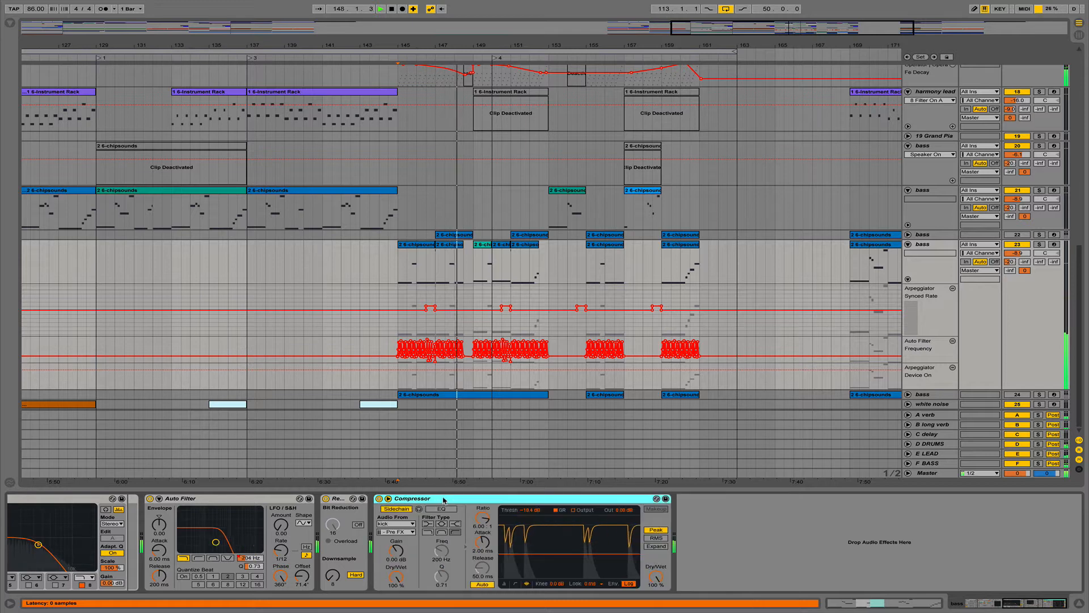
key(Delete)
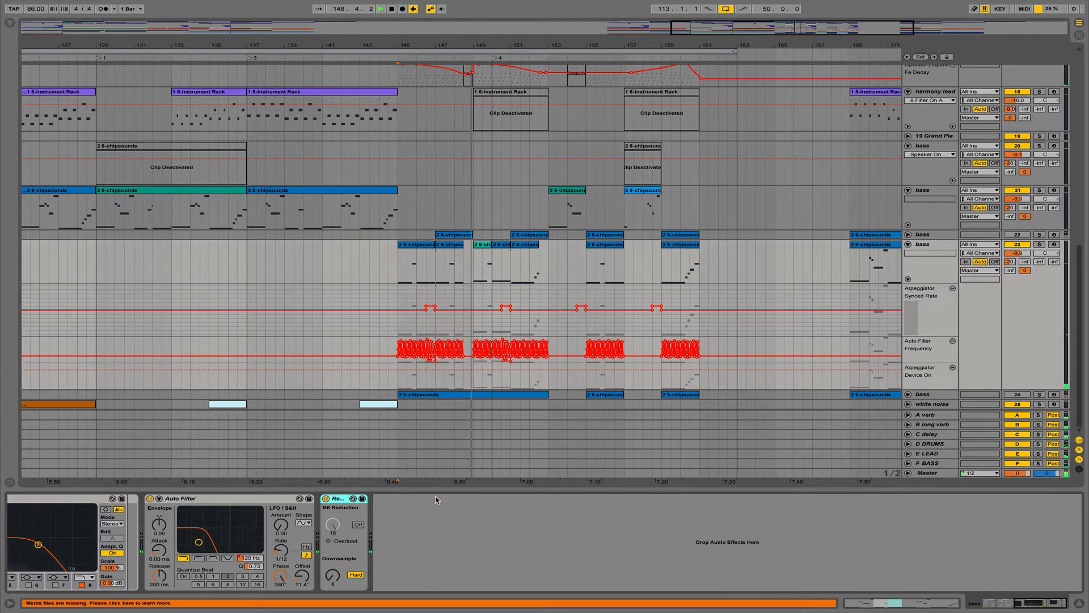
scroll(436, 499, left, 5)
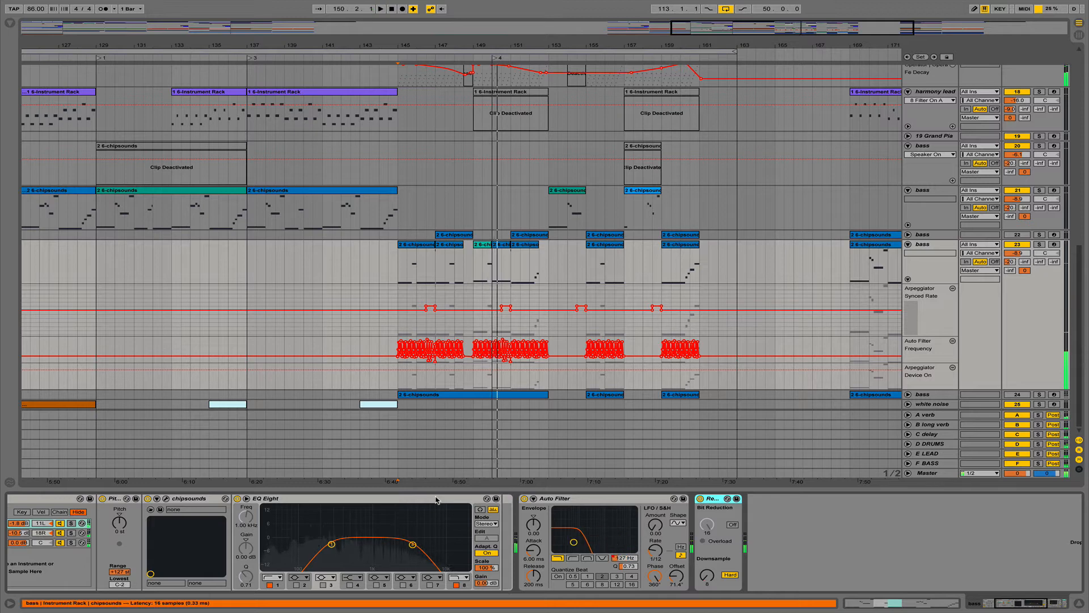
key(space)
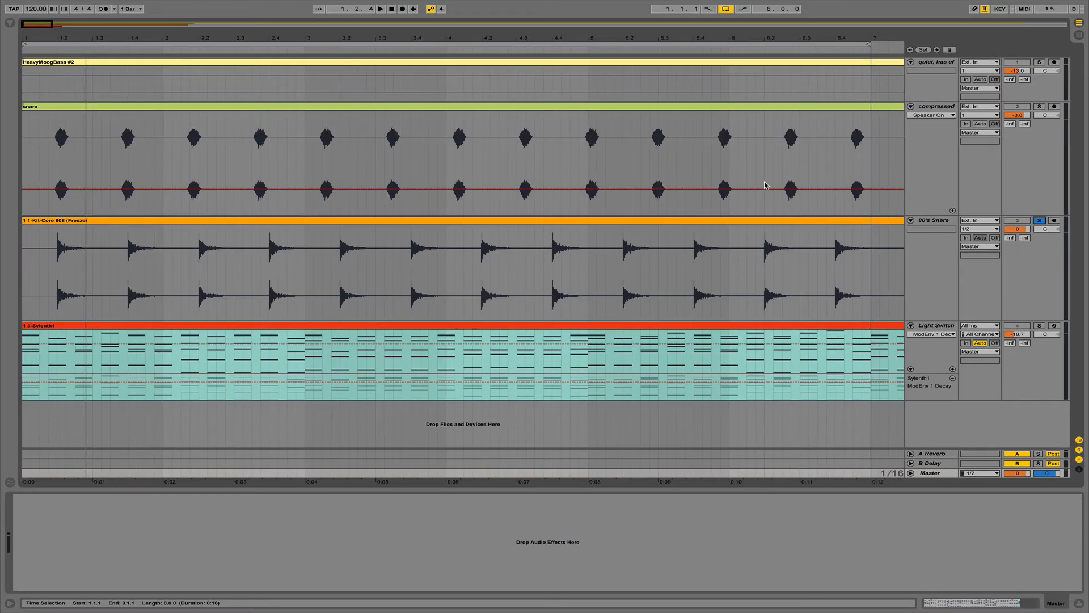
- Play the drum loop and solo the compressed snare track
key(space)
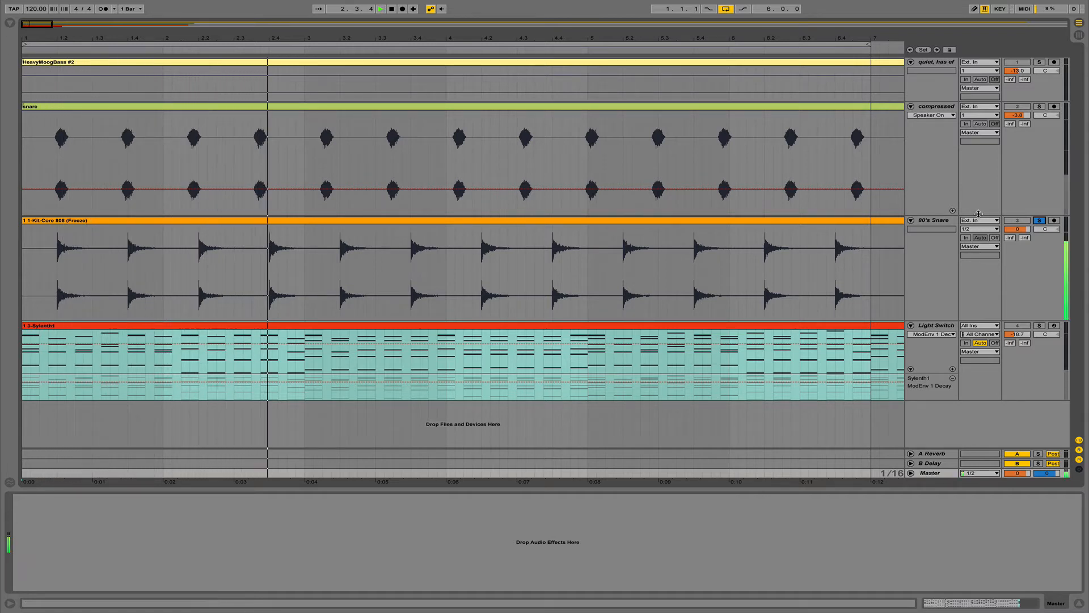
click(1039, 107)
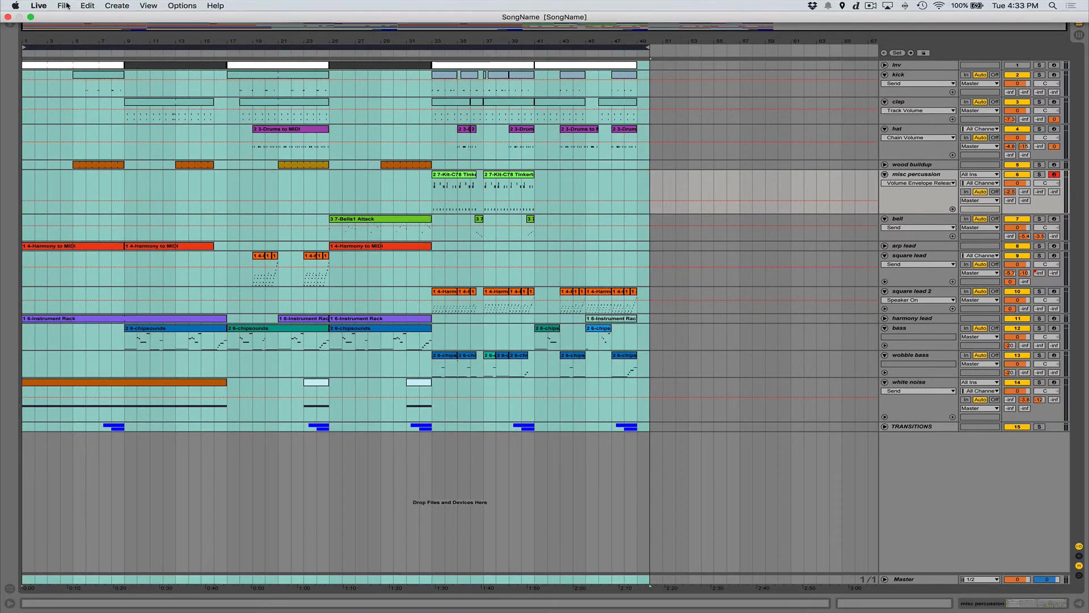
- Export All Individual Tracks as WAV stems at 44100 Hz, 16-bit
click(66, 5)
click(94, 140)
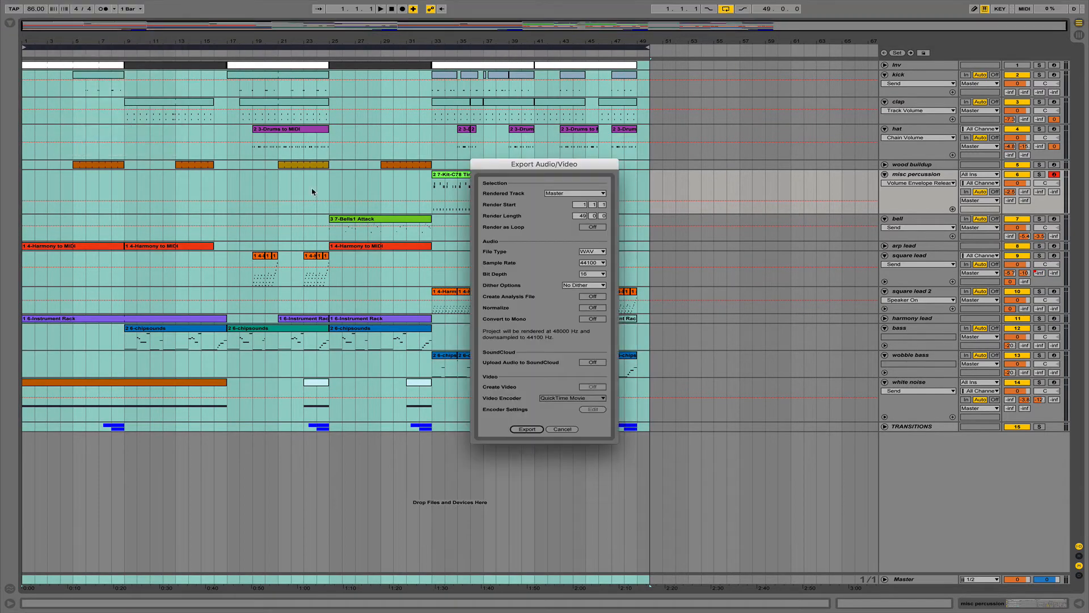
double_click(601, 252)
double_click(597, 262)
double_click(593, 275)
click(594, 276)
click(596, 263)
click(586, 195)
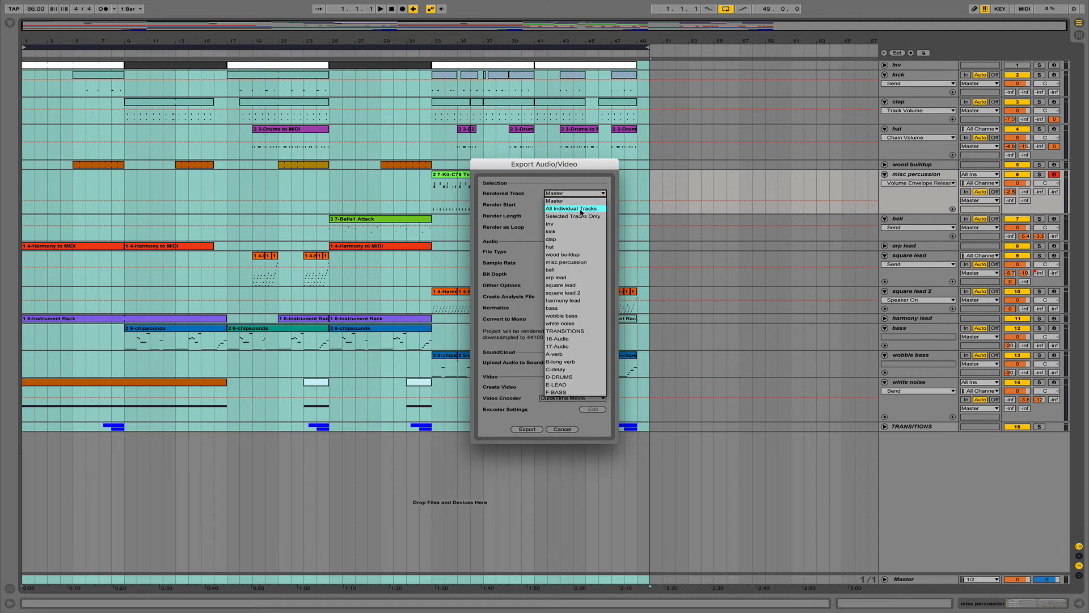
click(580, 208)
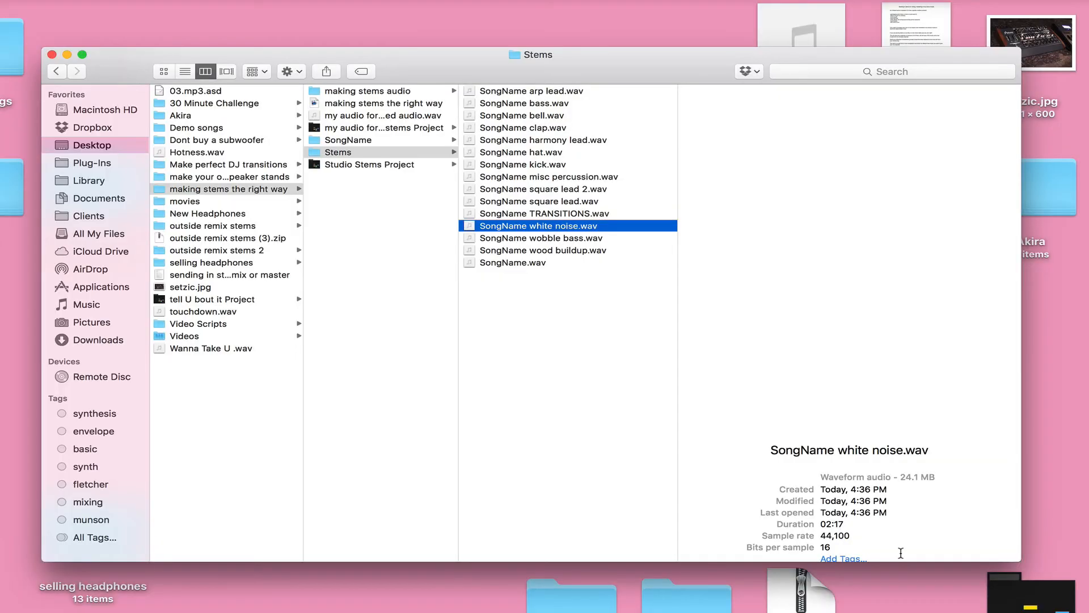
key(Down)
key(Down)
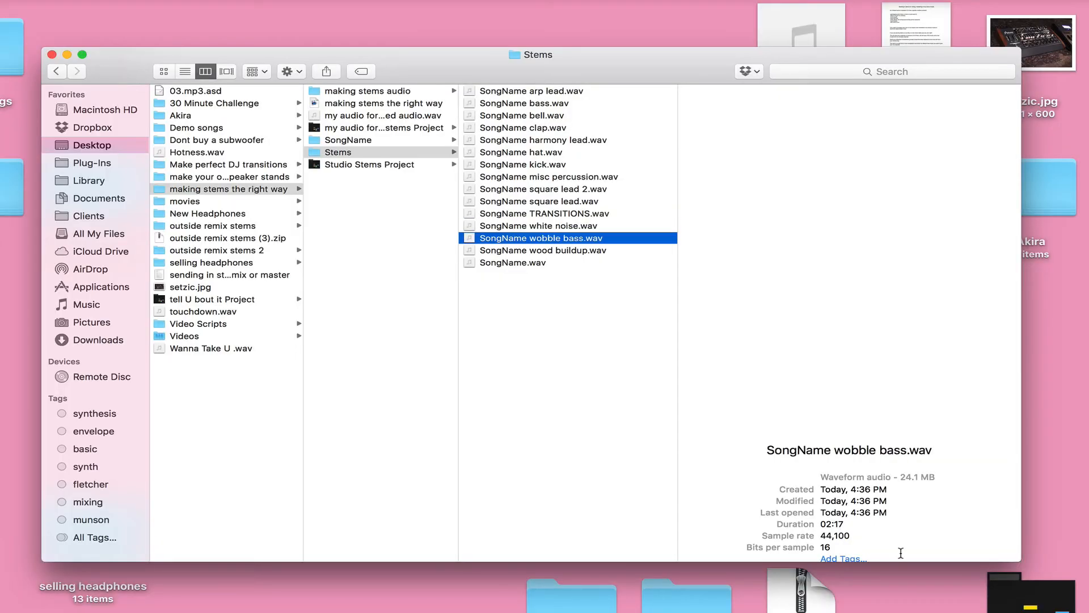
- Review SongName.wav, square lead, kick and hat stems, then drag all 15 into Live
key(Down)
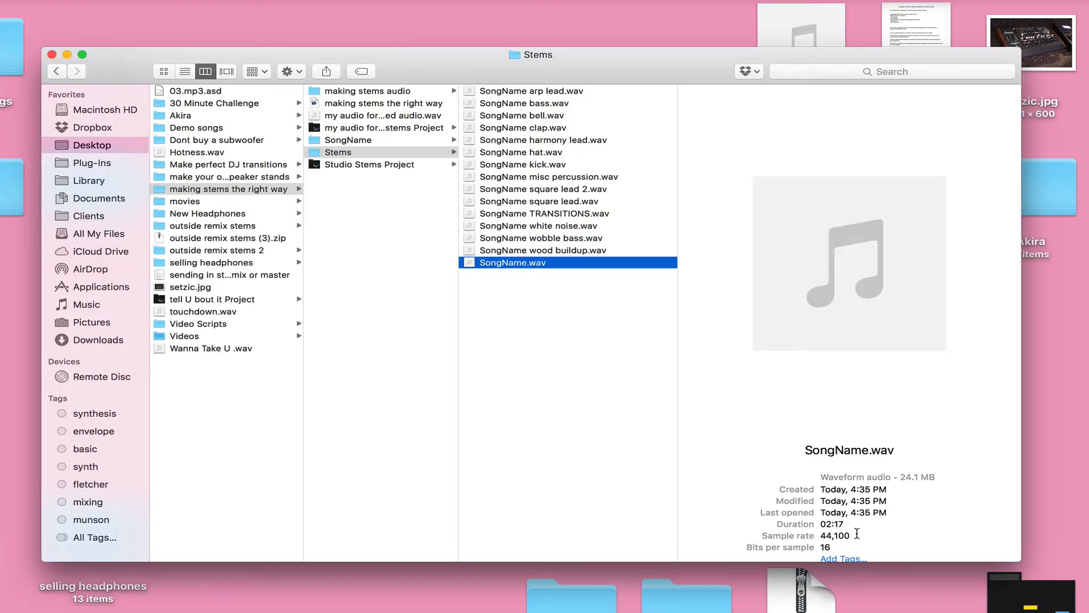
key(Up)
key(Up)
key(Up)
key(Up)
key(Up)
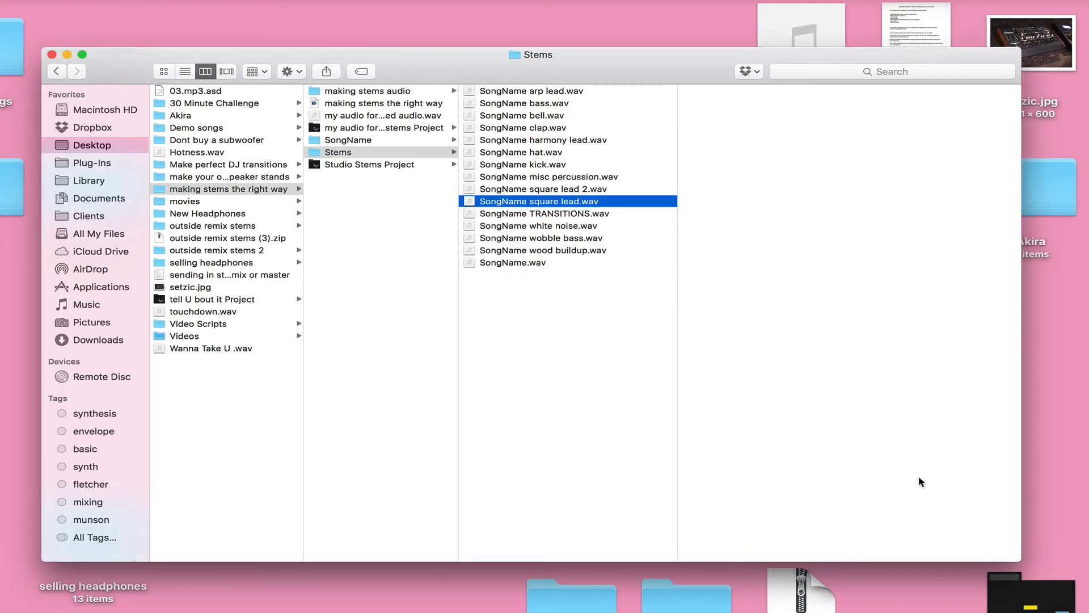
key(Up)
key(Up)
key(Up)
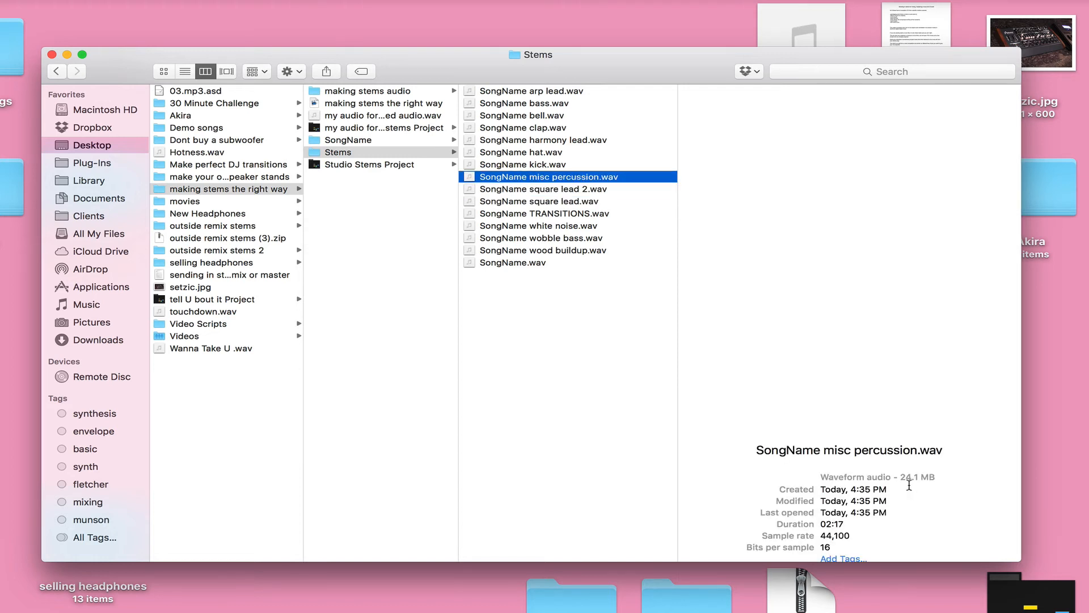
key(Up)
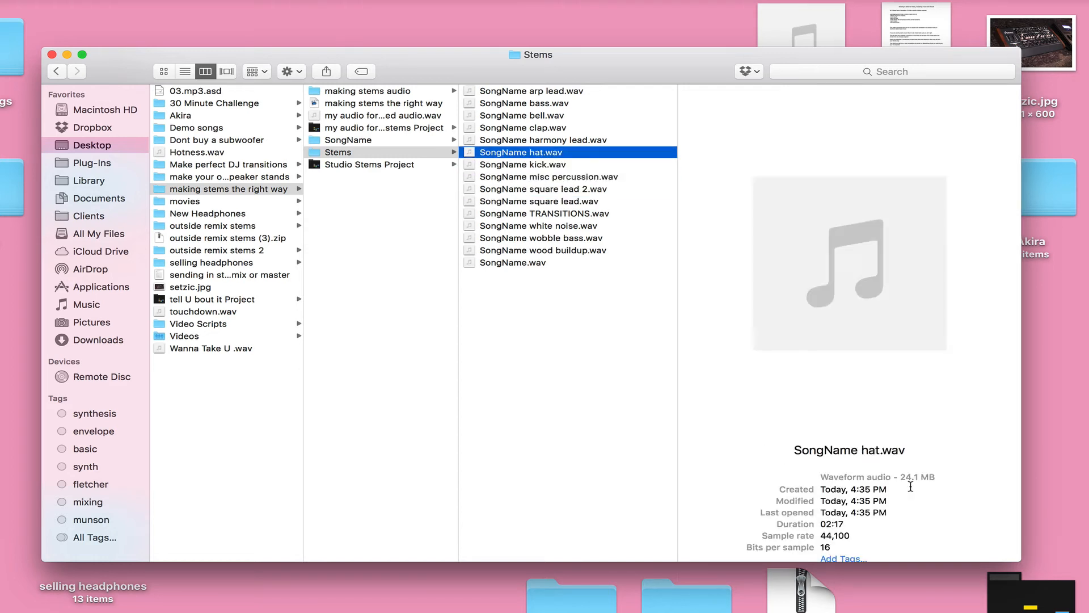
key(super+a)
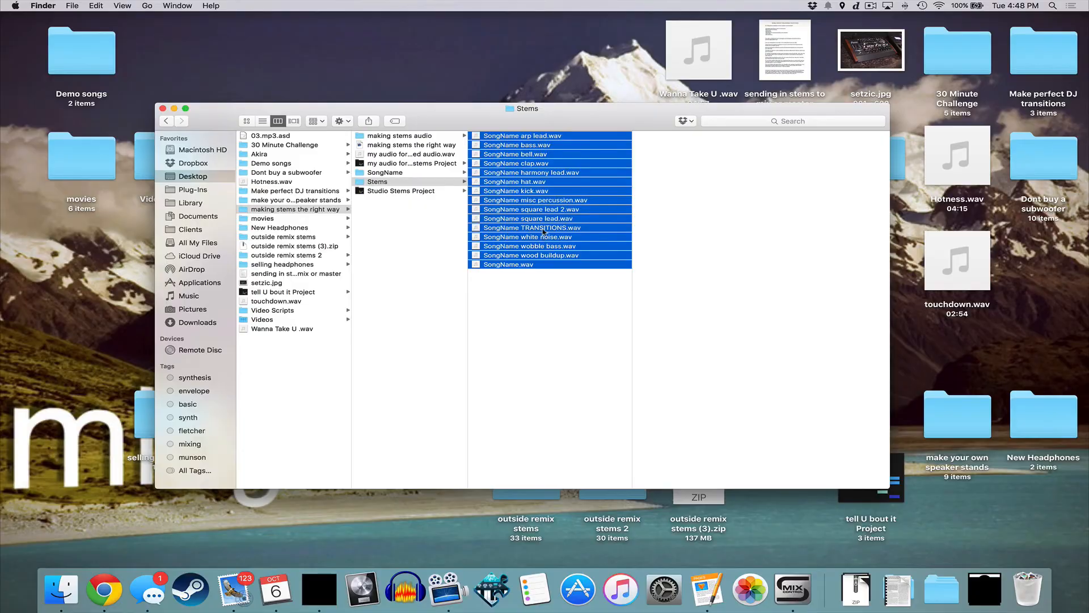
drag(549, 204, 27, 155)
- Show the dropped stems in Arrangement view with more track room, then open the Stems folder
key(Tab)
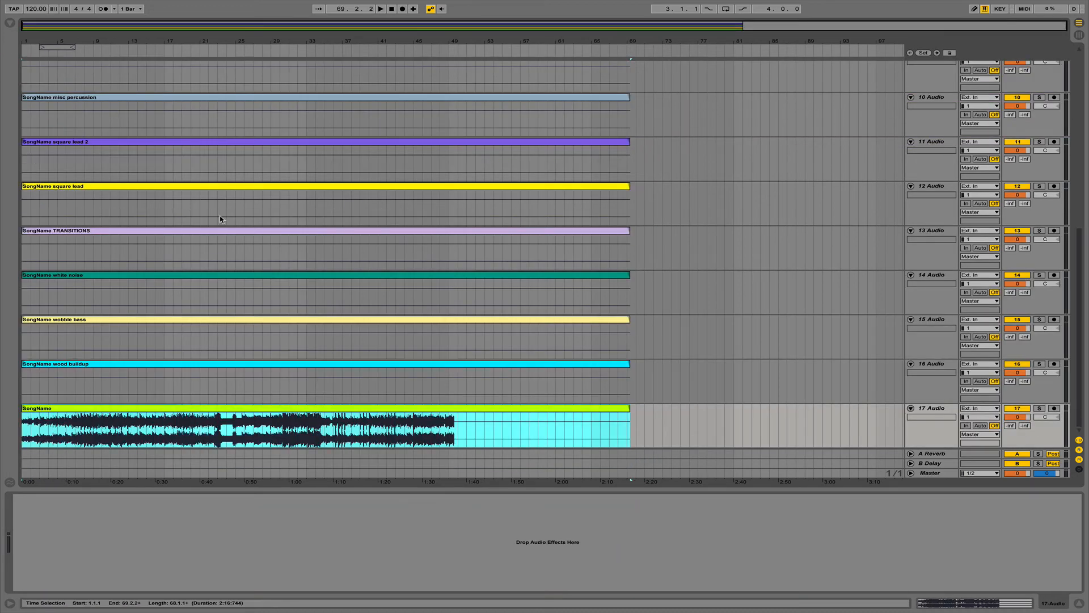
click(1079, 604)
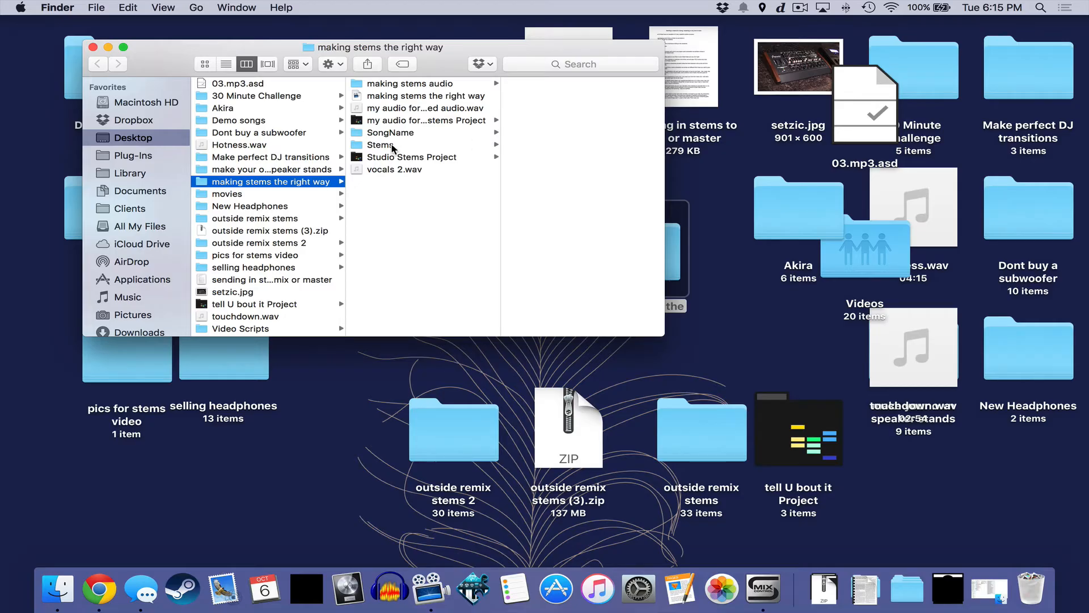
click(391, 146)
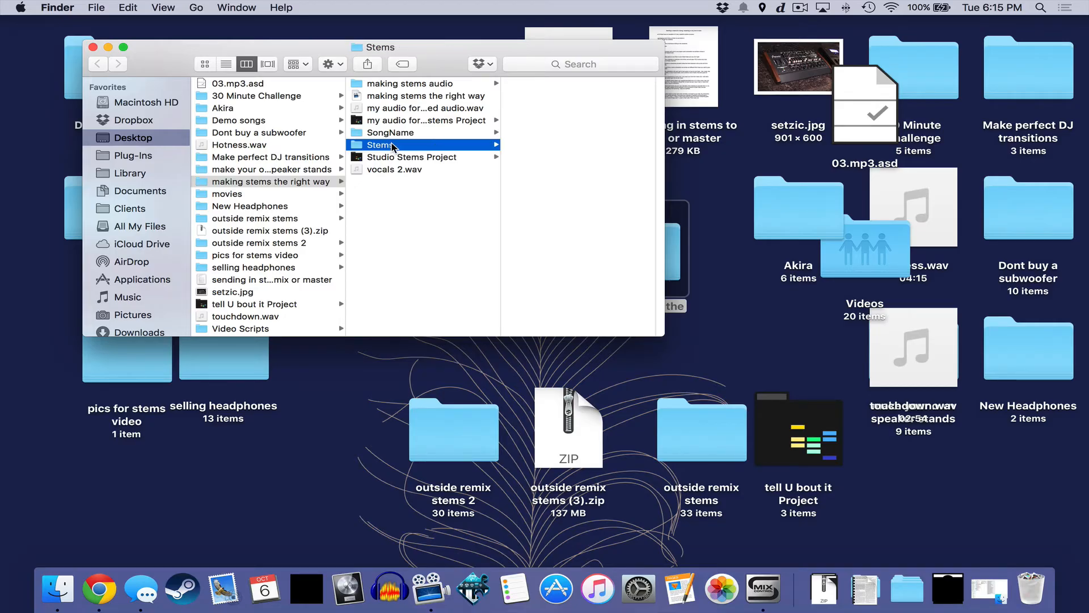
- Compress the Stems folder into Stems.zip
scroll(585, 162, down, 2)
scroll(581, 162, up, 1)
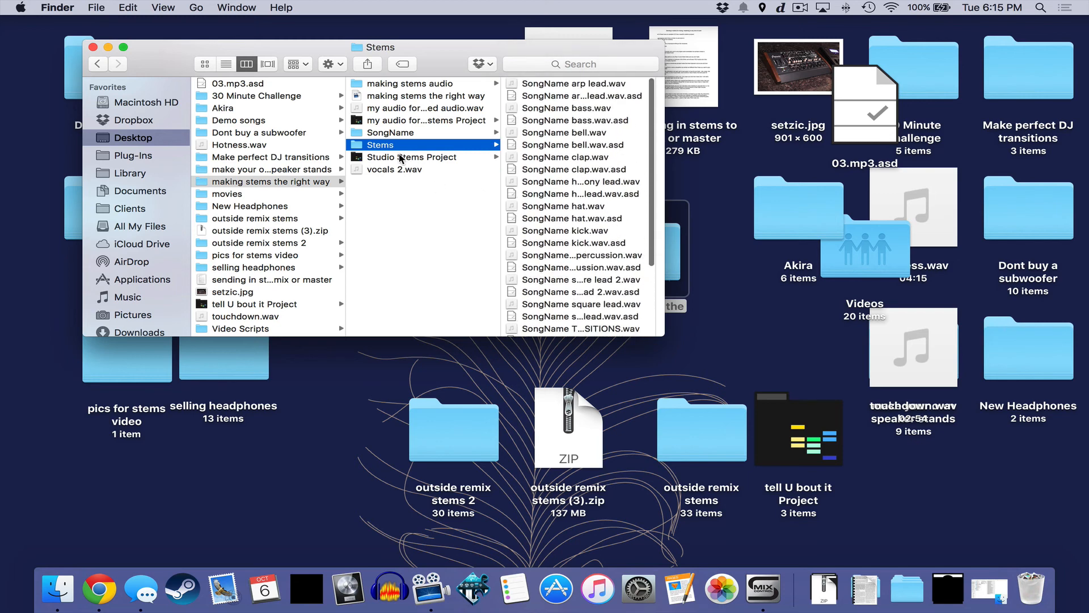
right_click(387, 147)
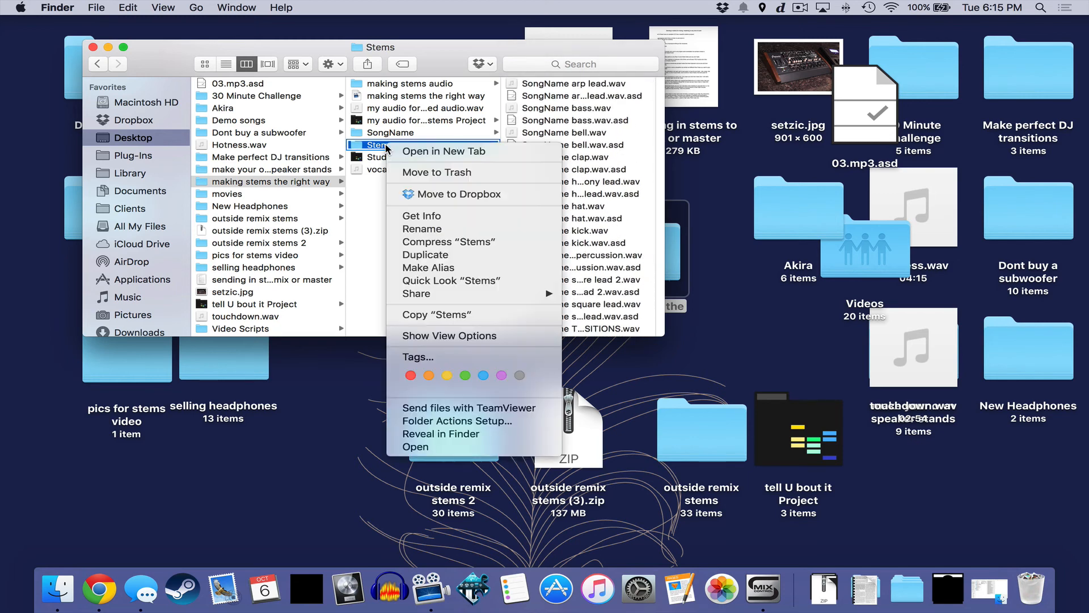
click(451, 241)
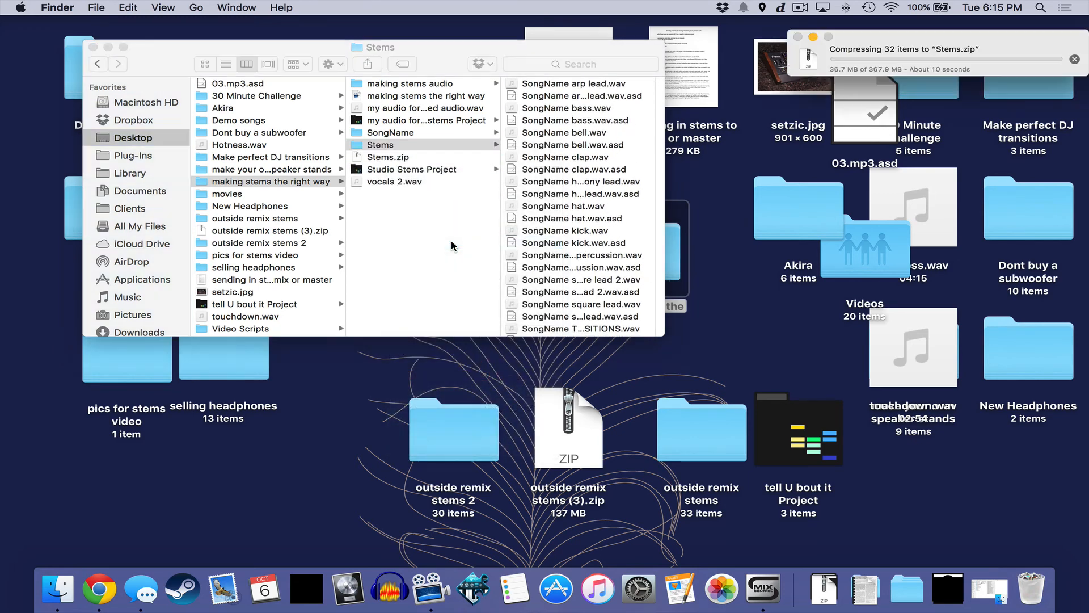
drag(876, 41, 532, 139)
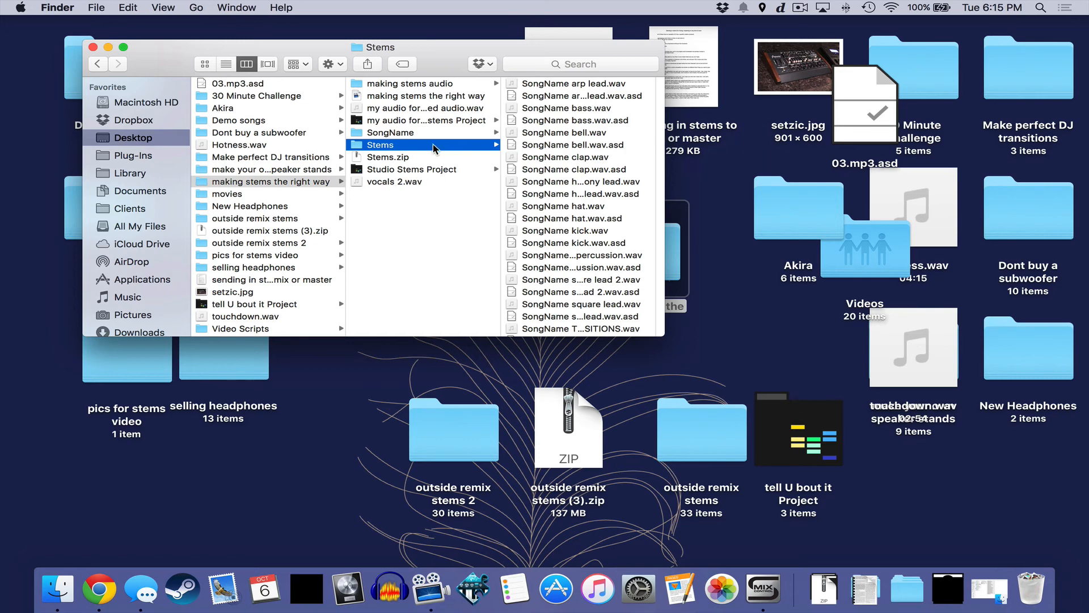
- Select Stems.zip and open the Dropbox folder in a new window from the menu-bar icon
click(394, 157)
click(724, 6)
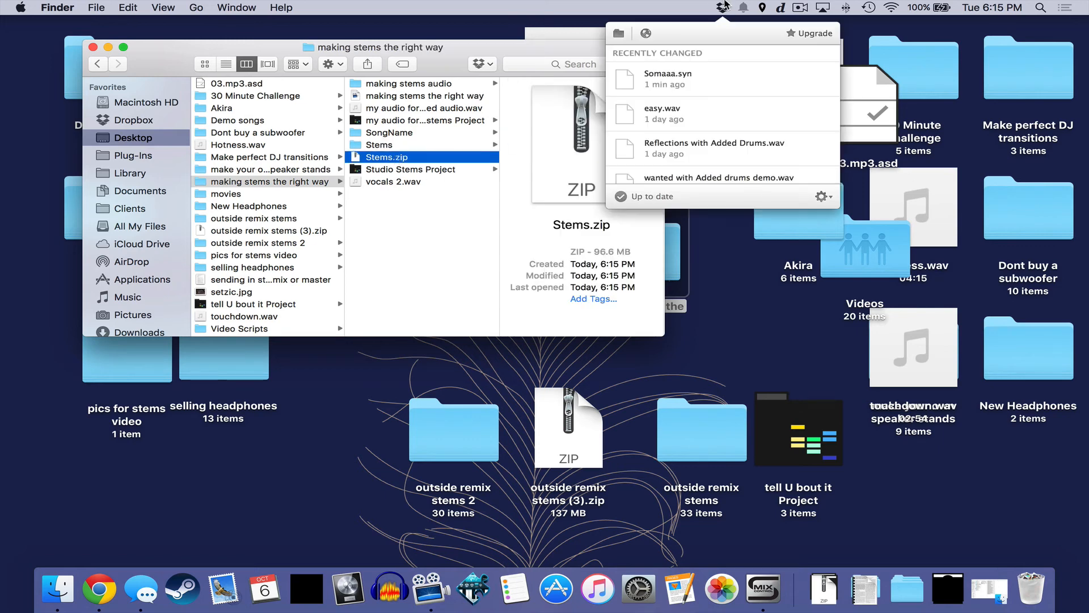
click(619, 36)
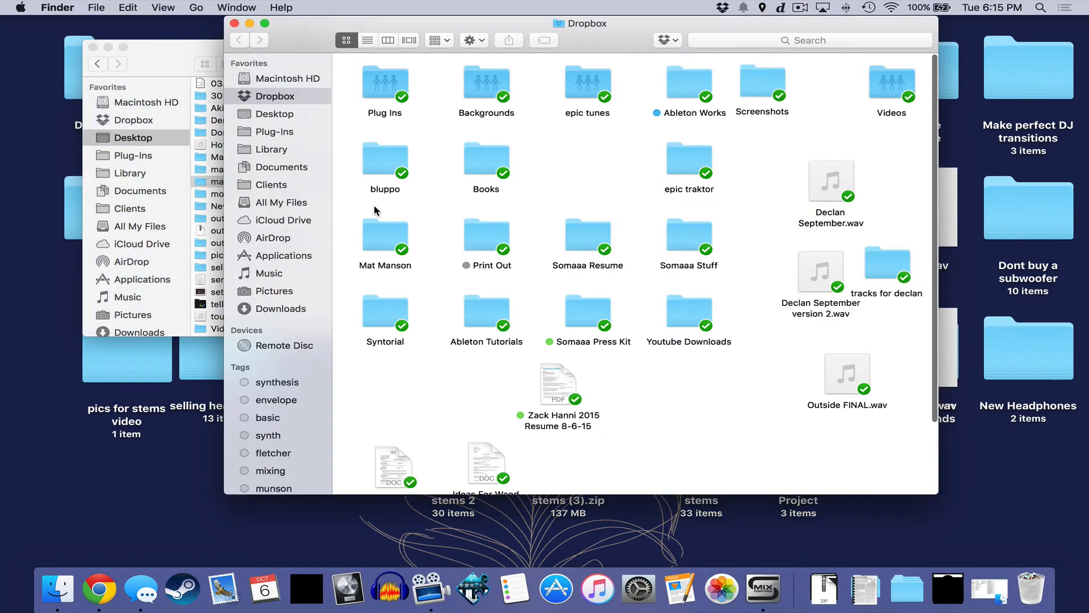
- Drop Stems.zip into the Dropbox folder, choose Share Dropbox Link, and minimise that window
drag(293, 17, 144, 271)
drag(356, 163, 677, 380)
right_click(676, 380)
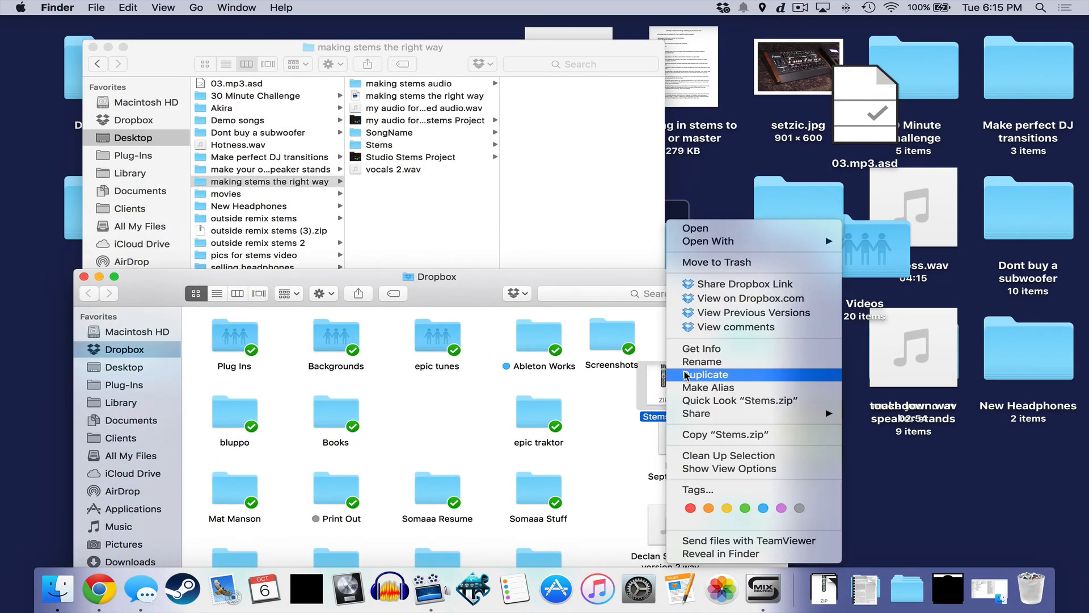
click(741, 285)
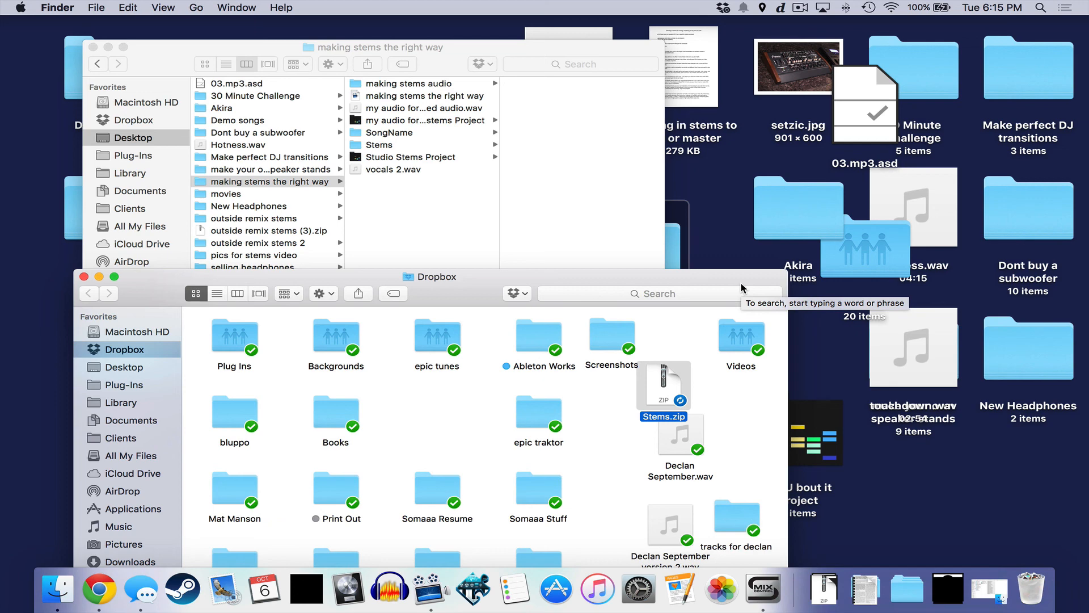
click(100, 276)
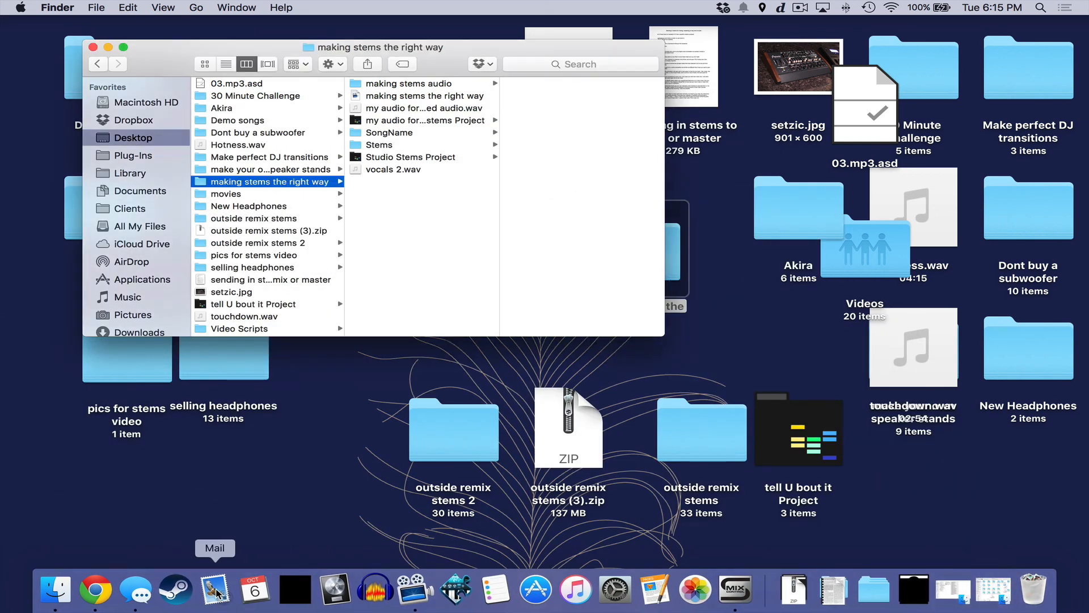
- In Mail, replace the 'U r BAD @ Stems!' draft's body text with the Stems.zip Dropbox link
click(217, 593)
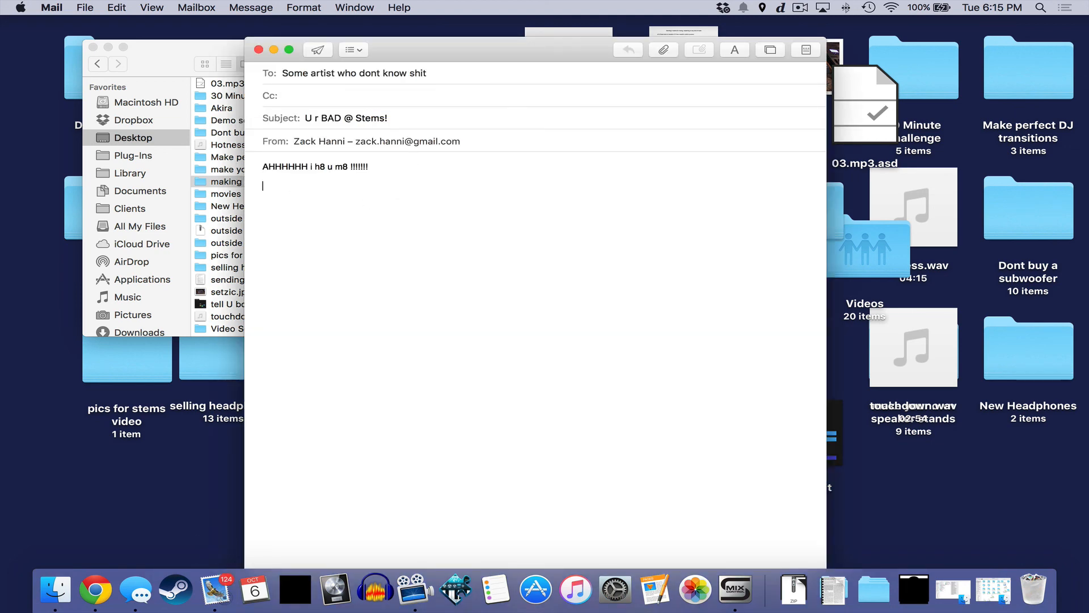
key(super+a)
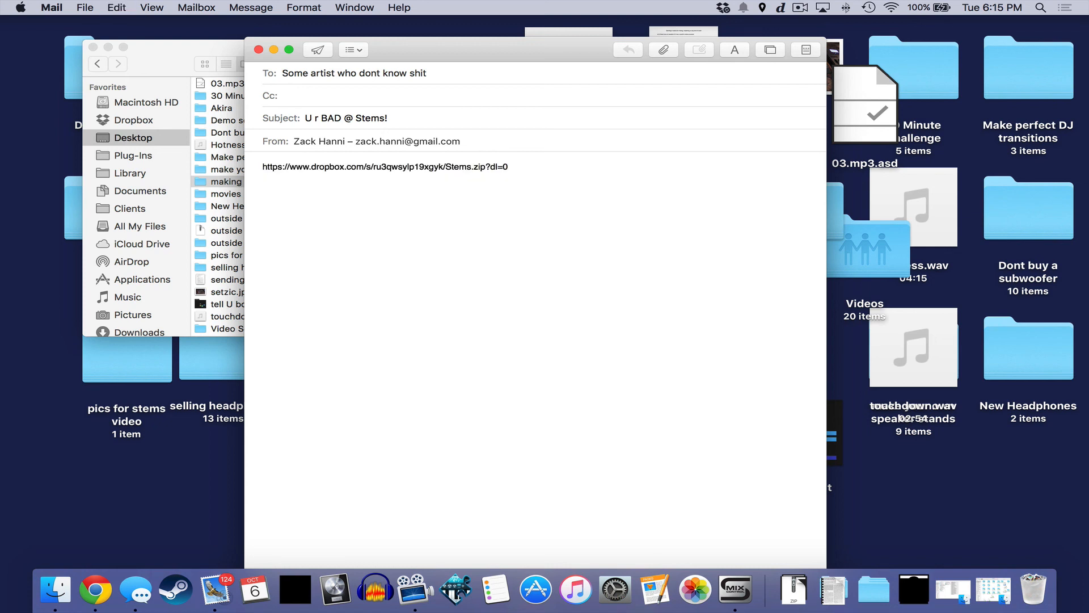
- Paste the Stems.zip Dropbox link again on several new lines of the body
key(Return)
key(super+v)
key(Return)
key(super+v)
key(Return)
key(Return)
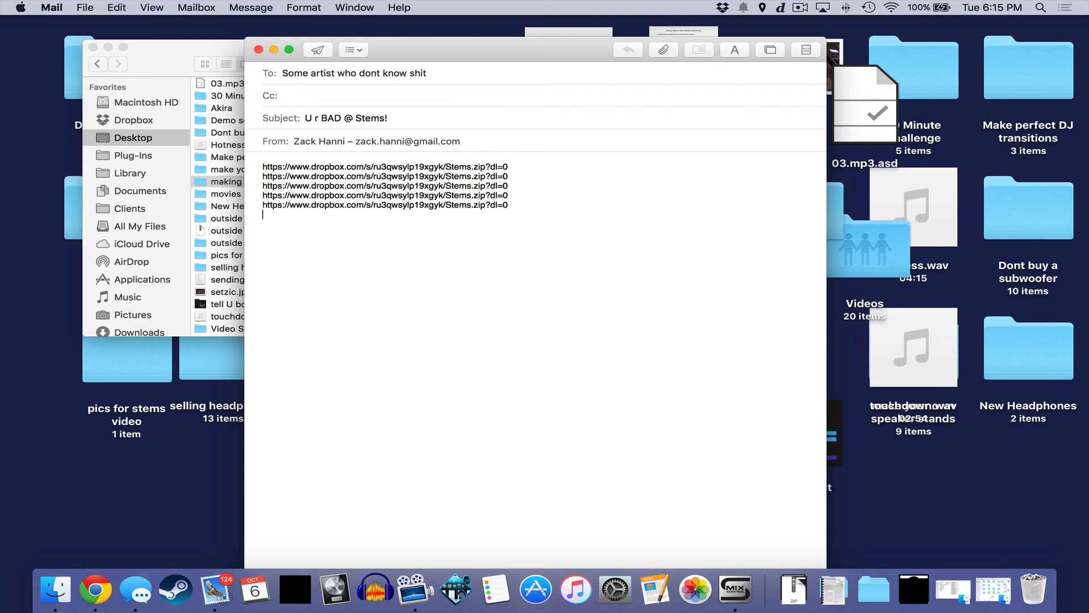
key(super+v)
key(Return)
key(super+v)
key(Return)
key(Return)
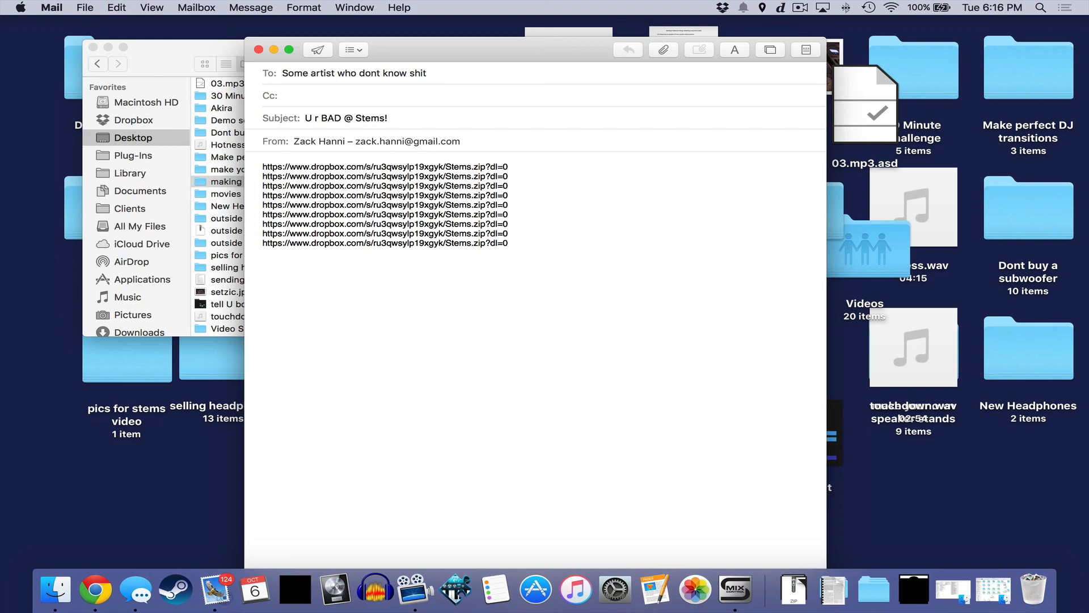